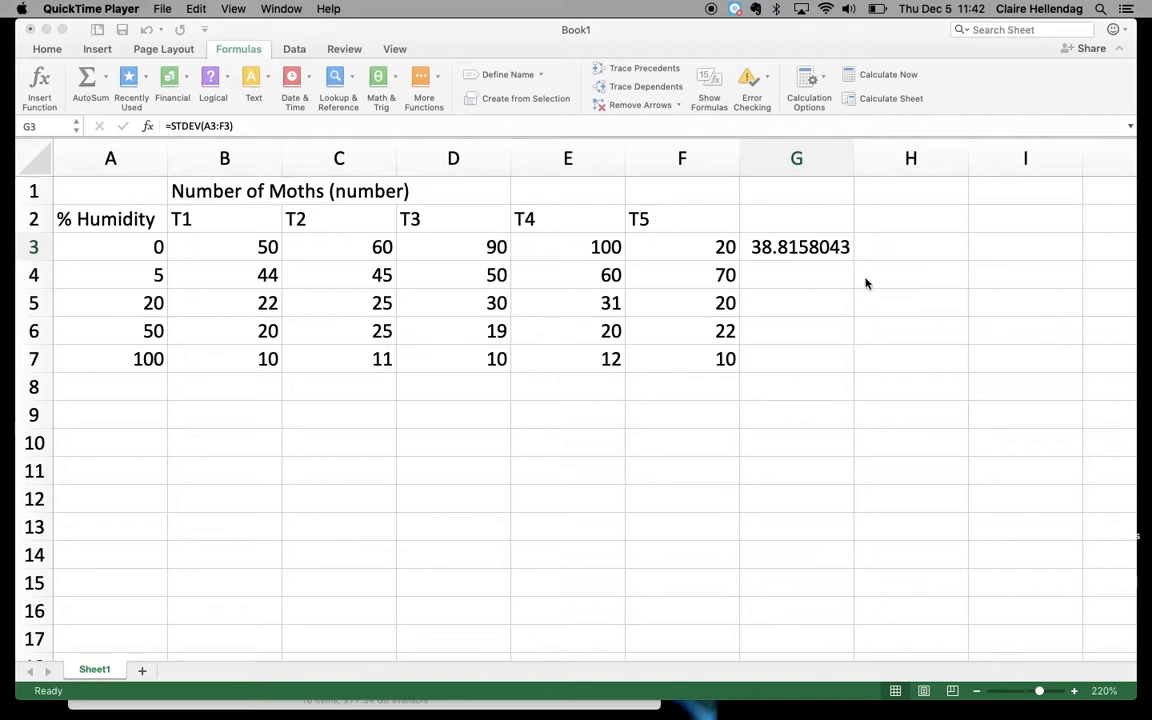
- Clear the formula from G3 and enter the header STDV in G2
key(Delete)
click(803, 266)
click(790, 238)
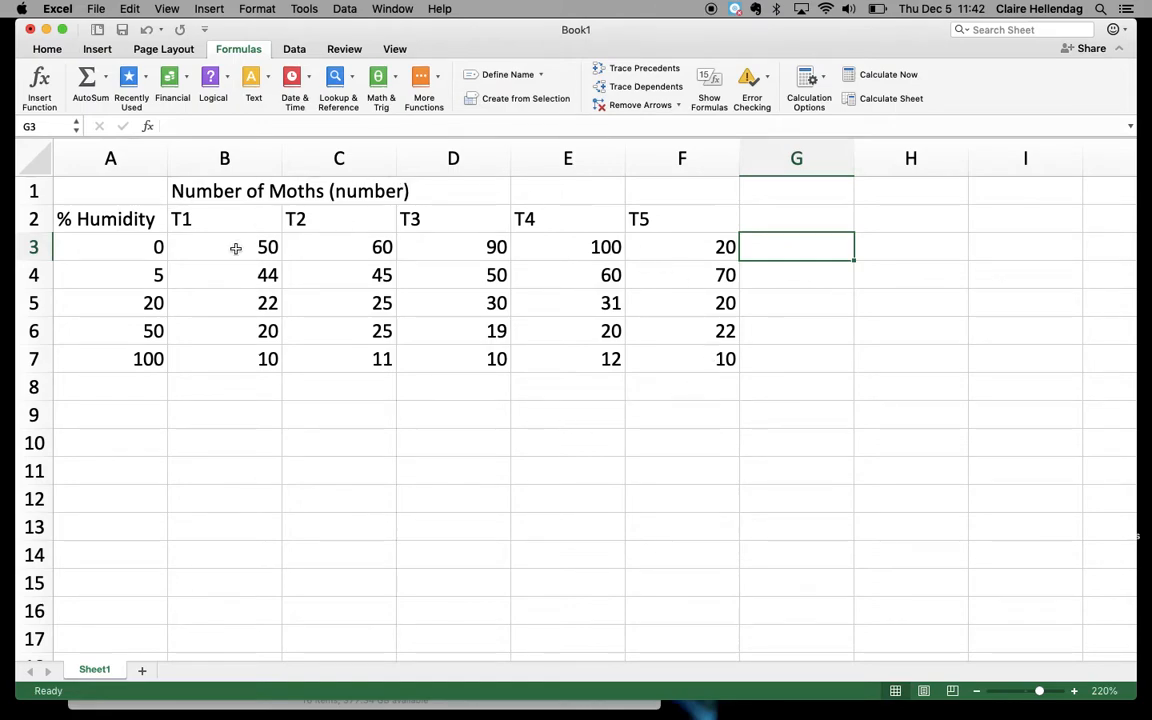
click(777, 213)
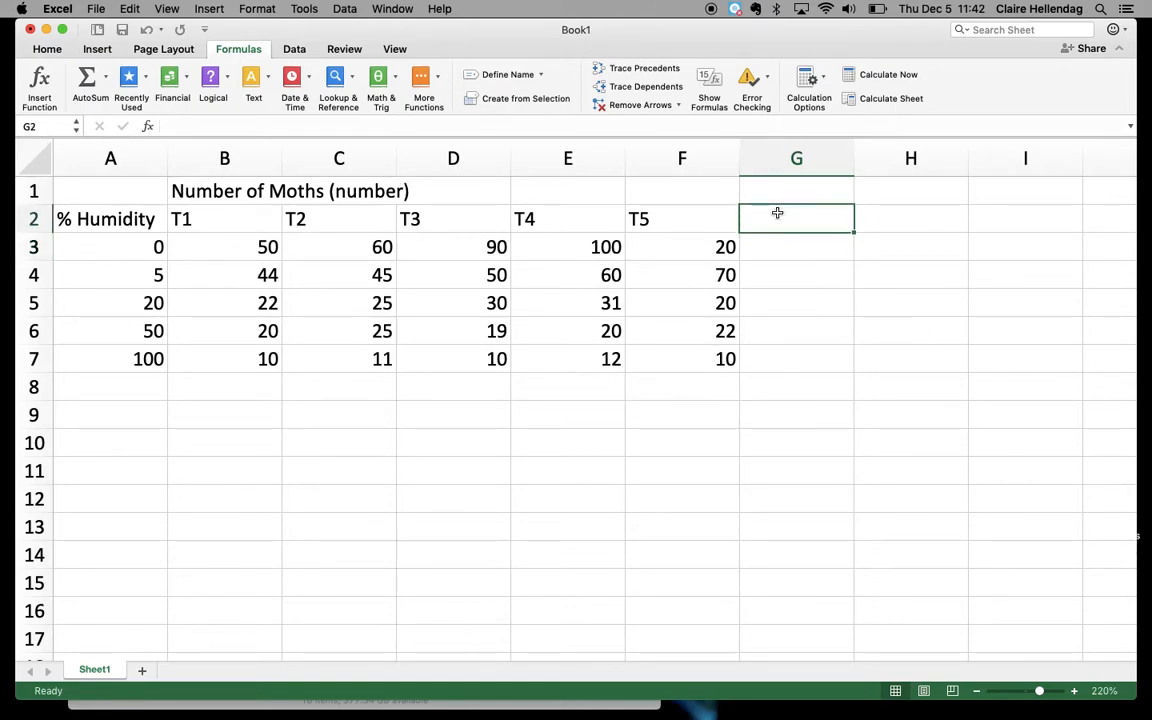
text(STDV)
- Calculate the standard deviation of A3:F3 in G3 with the STDEV function
click(775, 245)
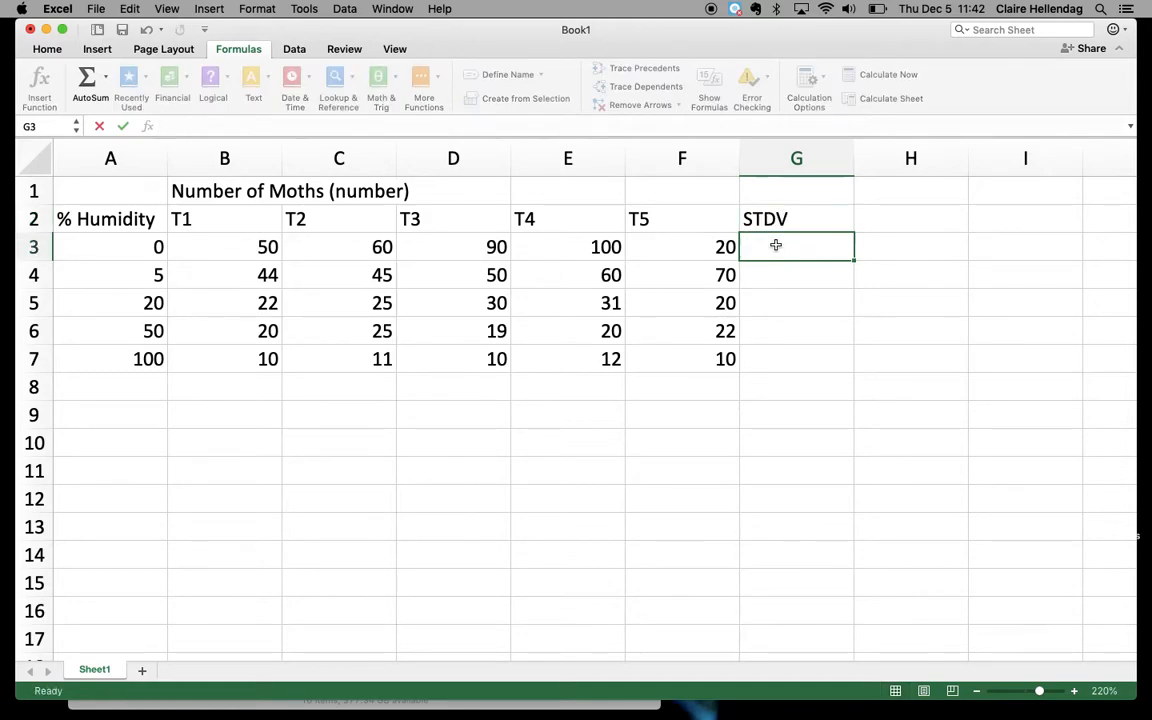
text(=)
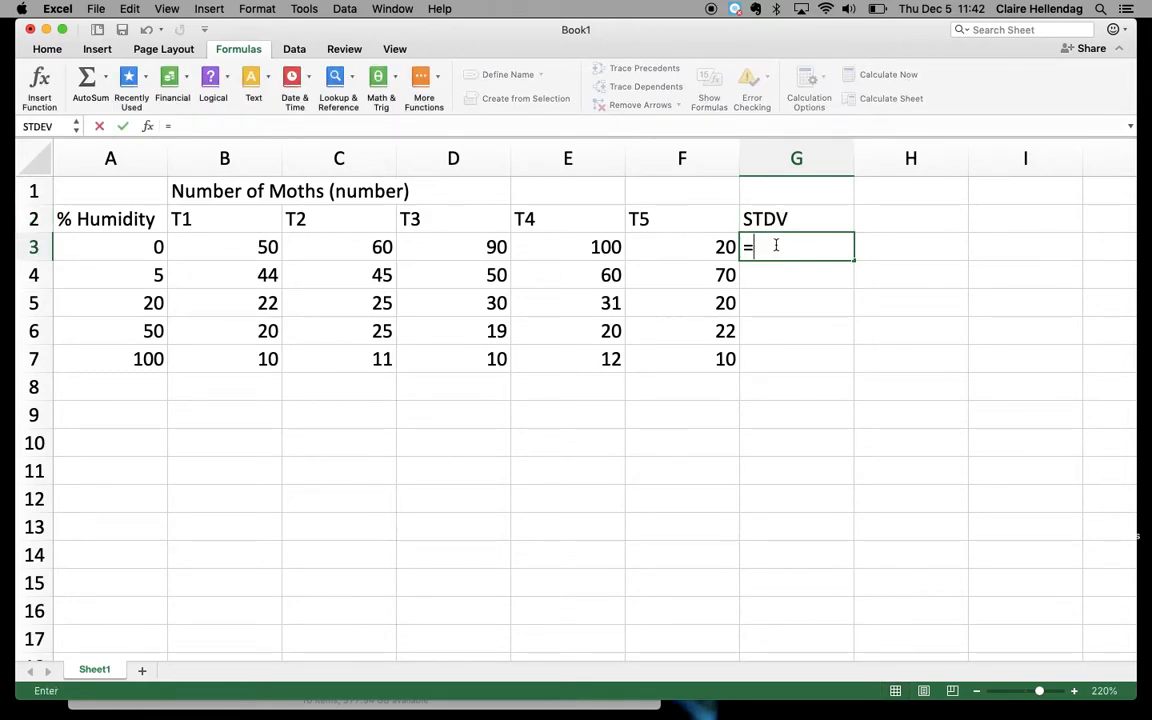
text(st)
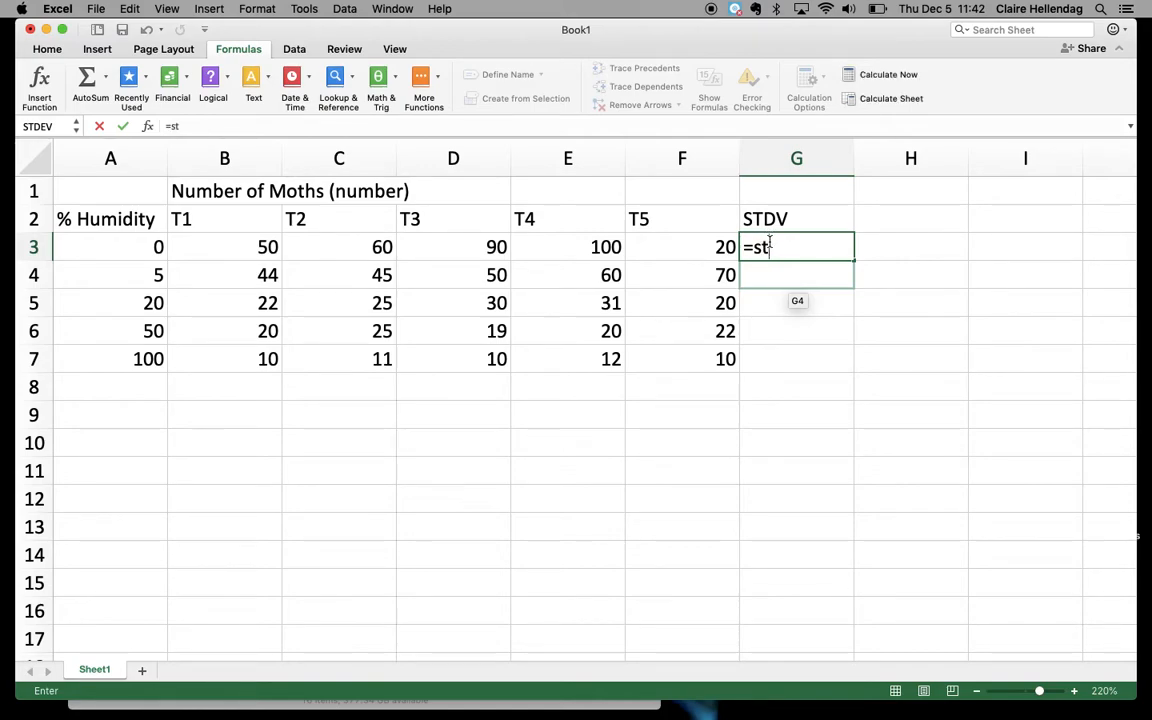
text(=)
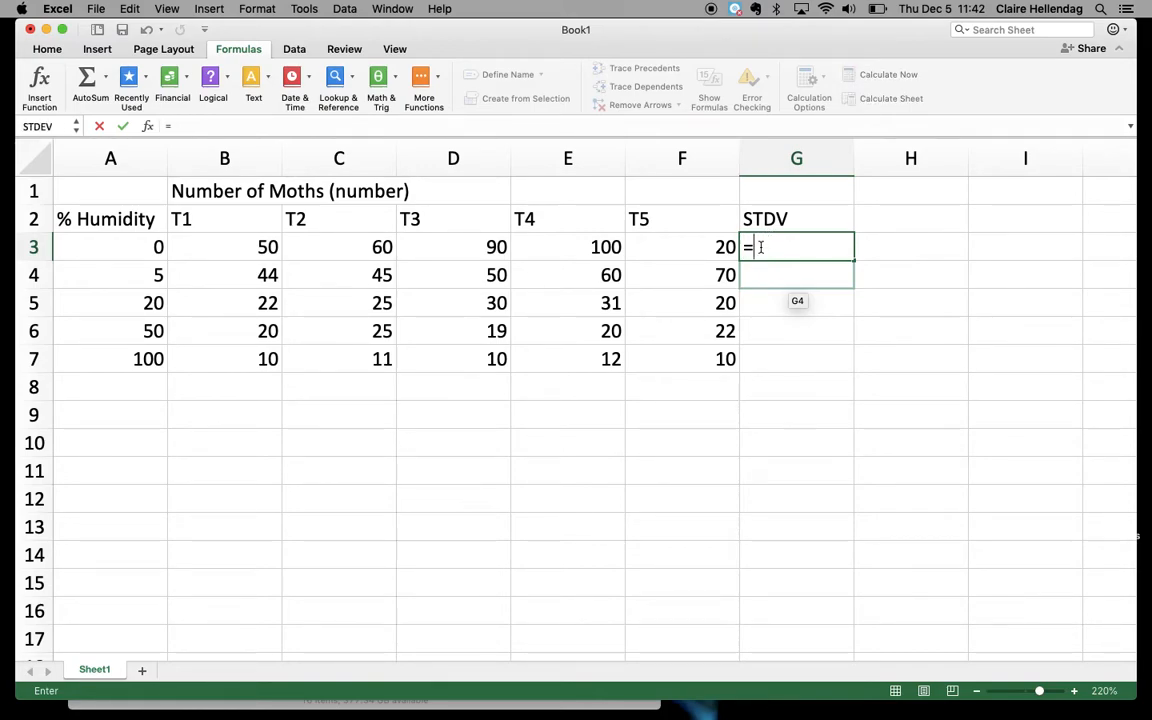
click(40, 80)
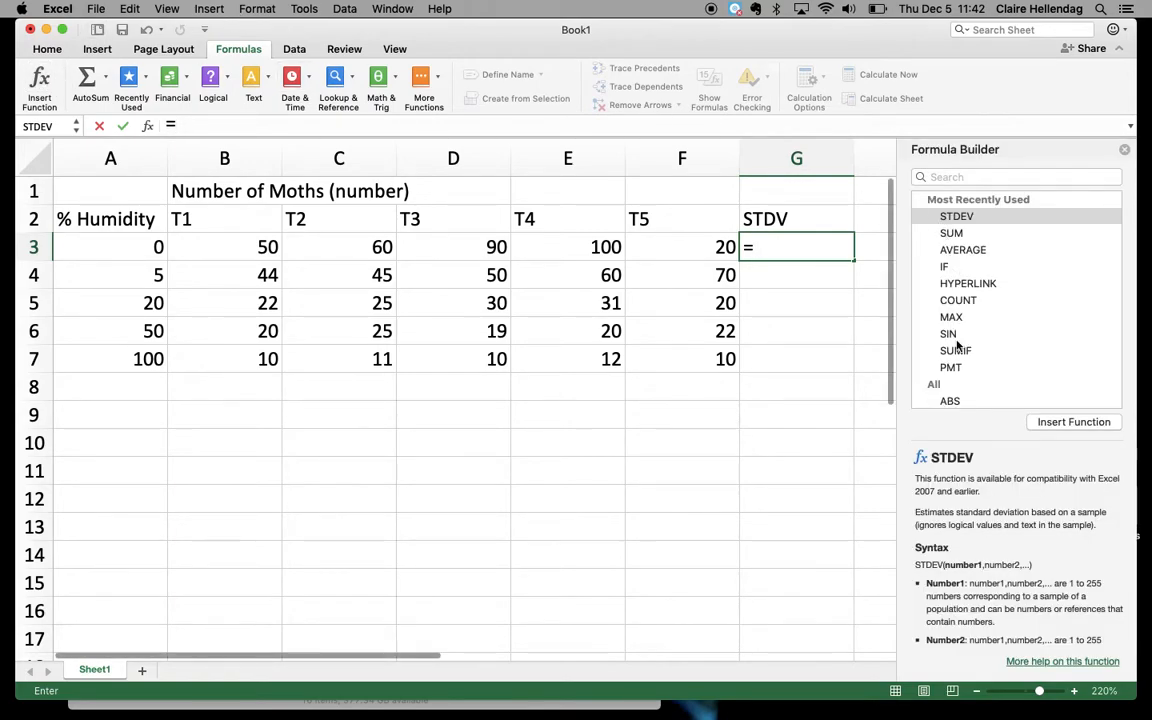
click(958, 217)
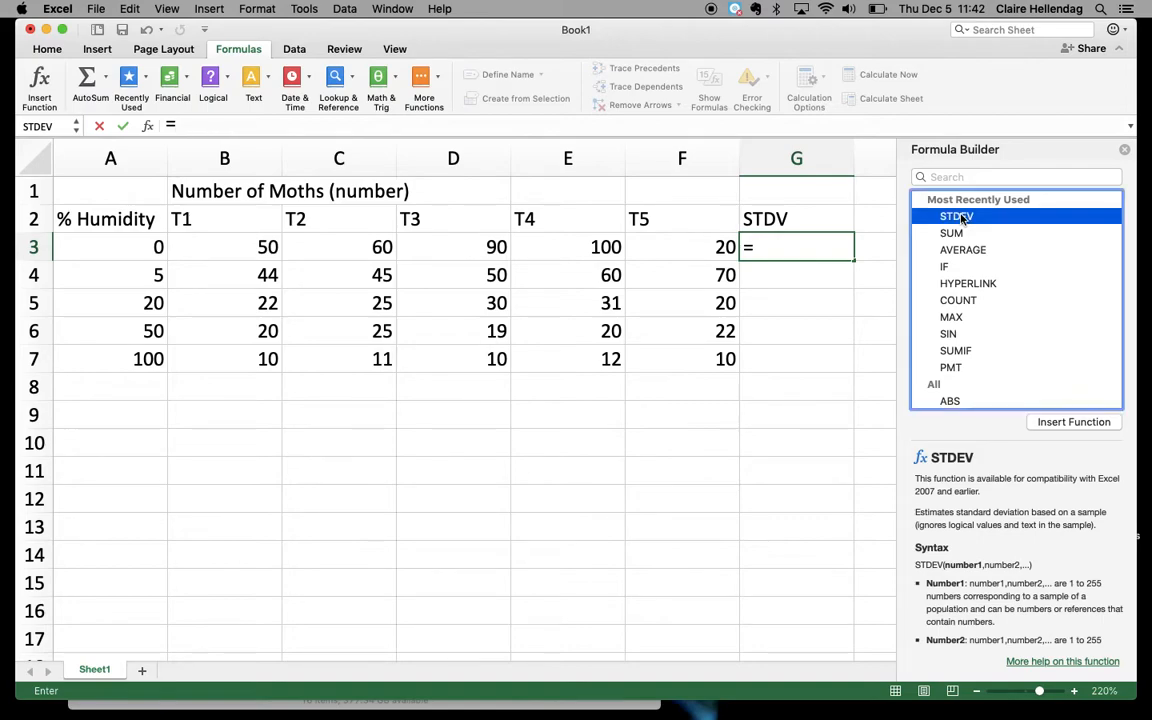
click(1074, 422)
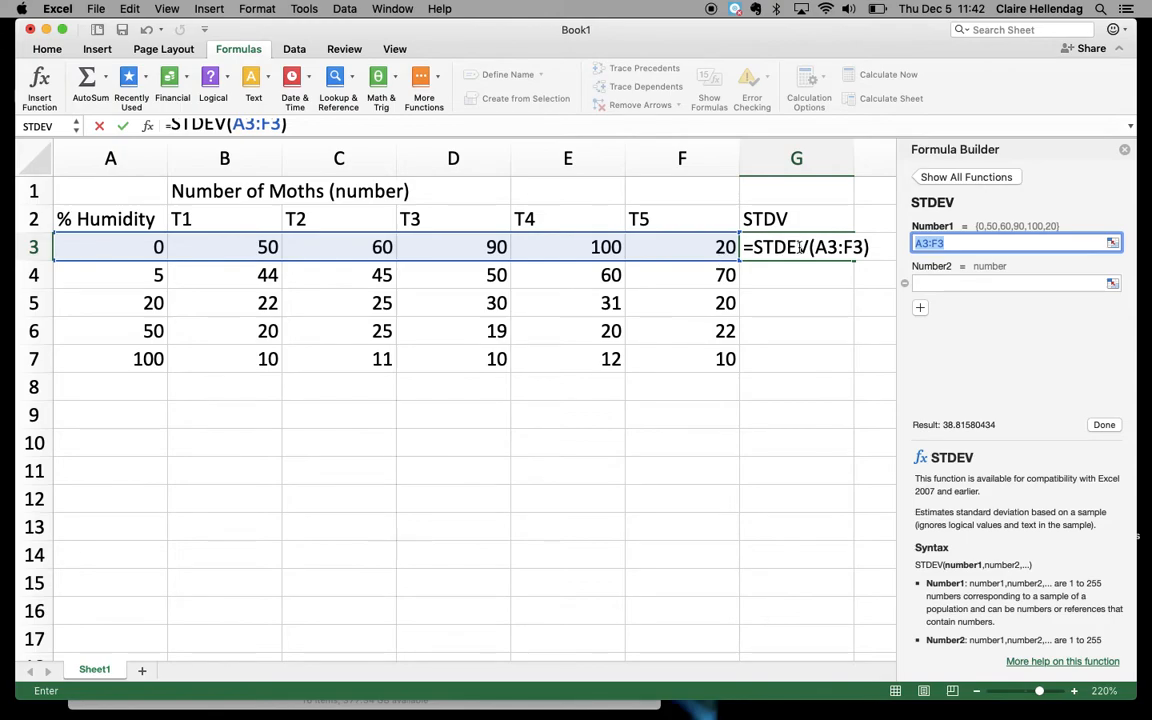
key(Return)
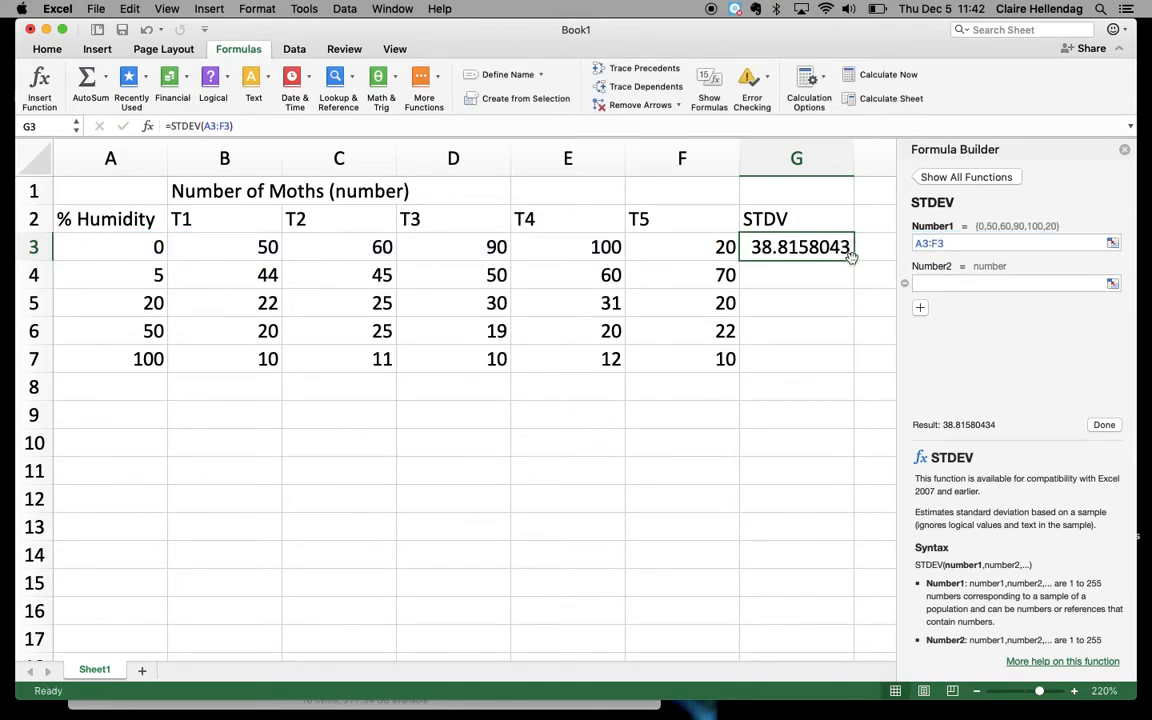
- Try filling the STDEV formula from G3 down to G7, review the filled cells and undo the fill
drag(854, 262, 841, 368)
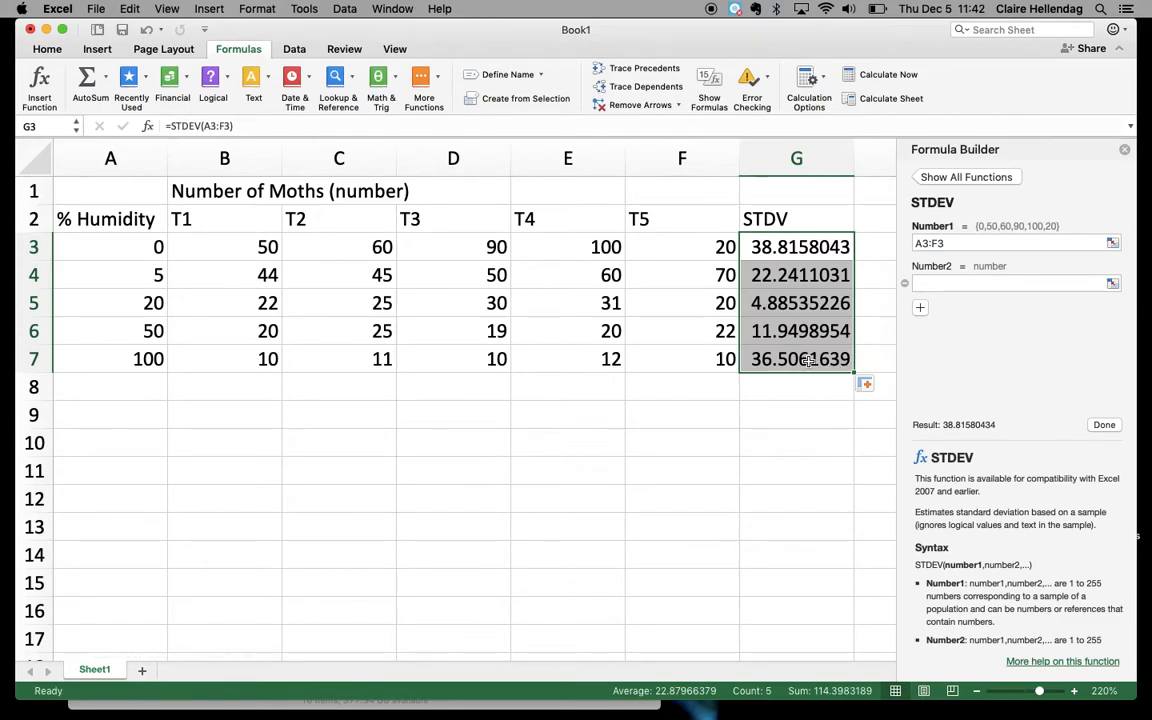
click(800, 247)
click(810, 285)
drag(810, 291, 812, 361)
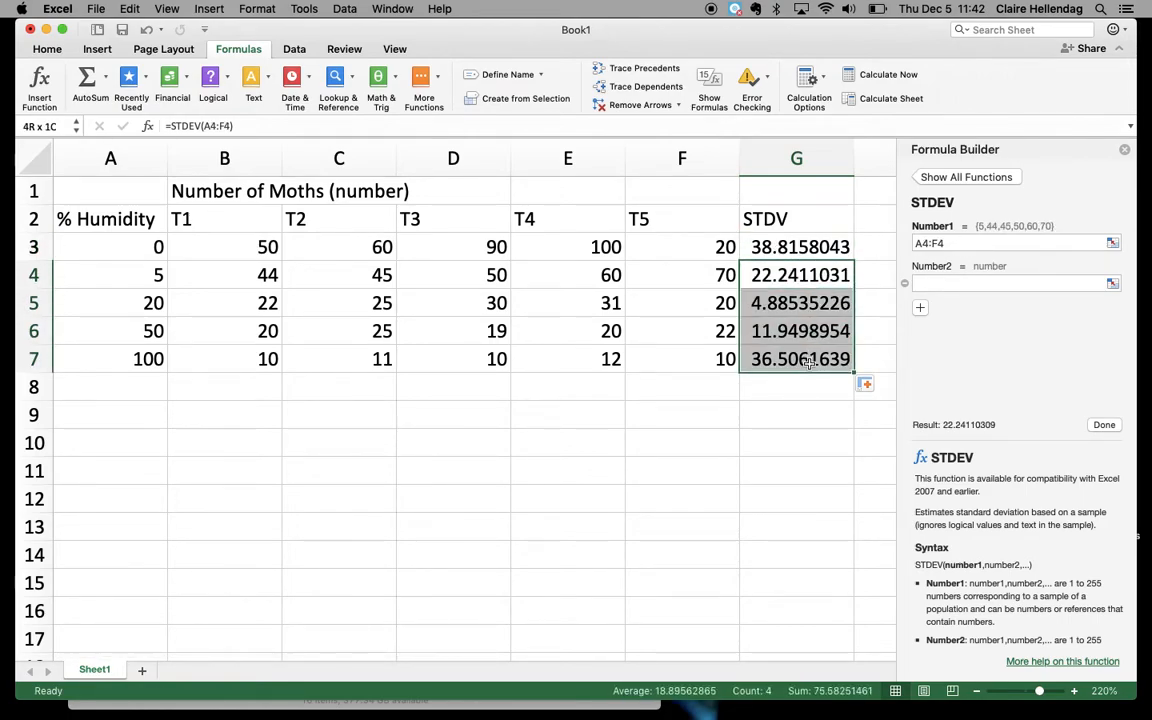
click(147, 30)
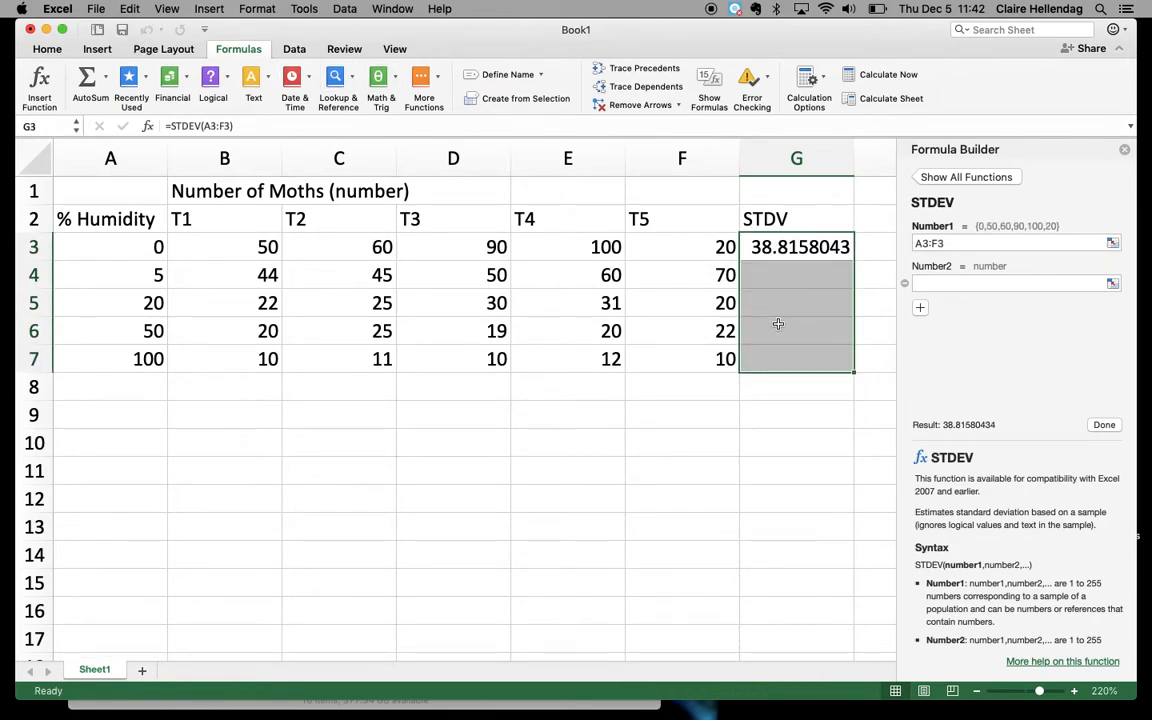
- Replace the formula in G3 with STDEV over B3:F3, leaving out the humidity value
click(810, 248)
key(BackSpace)
text(=)
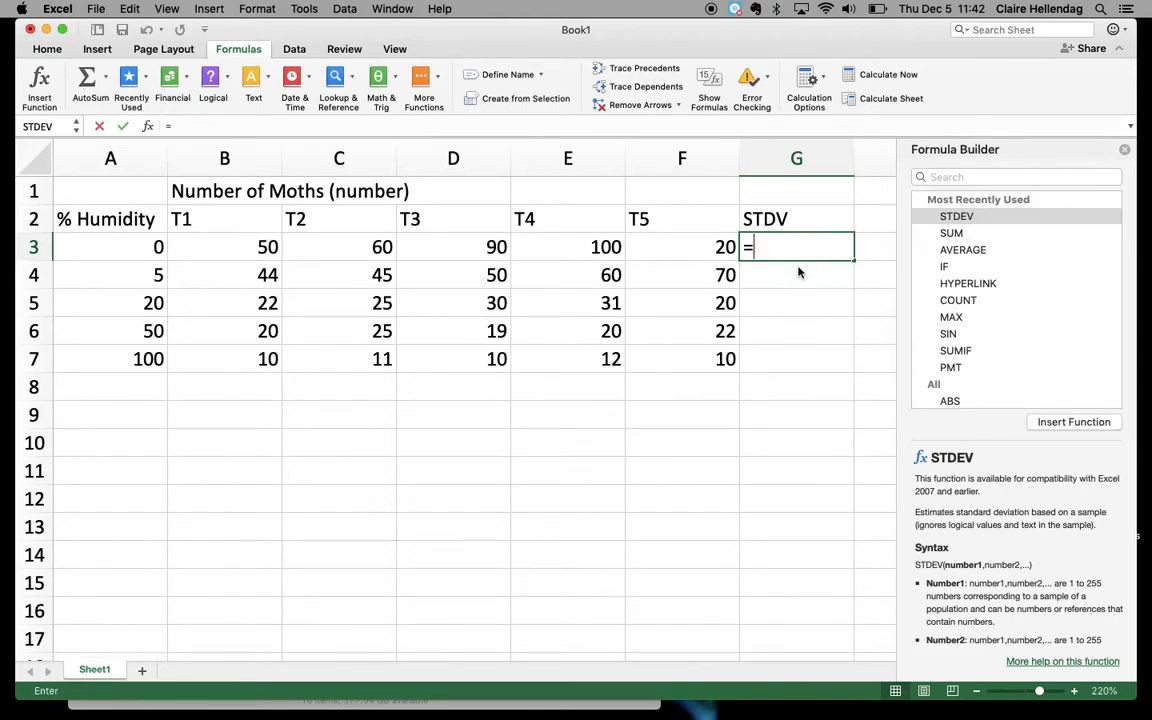
double_click(956, 217)
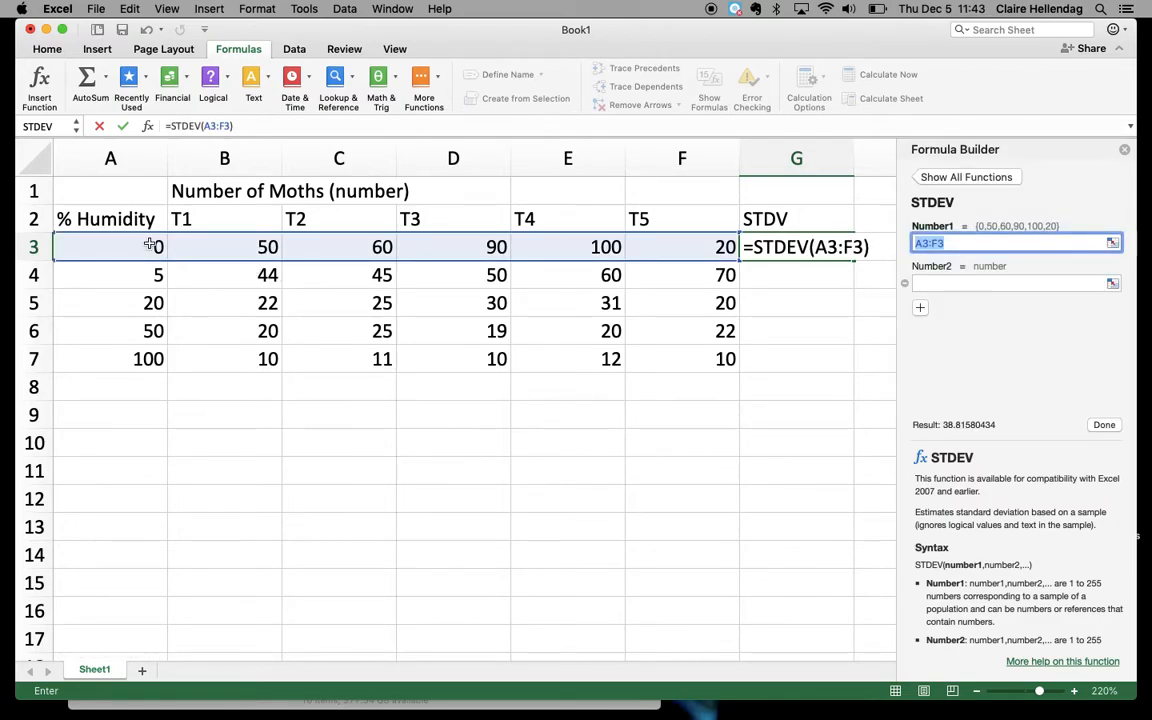
click(826, 248)
key(BackSpace)
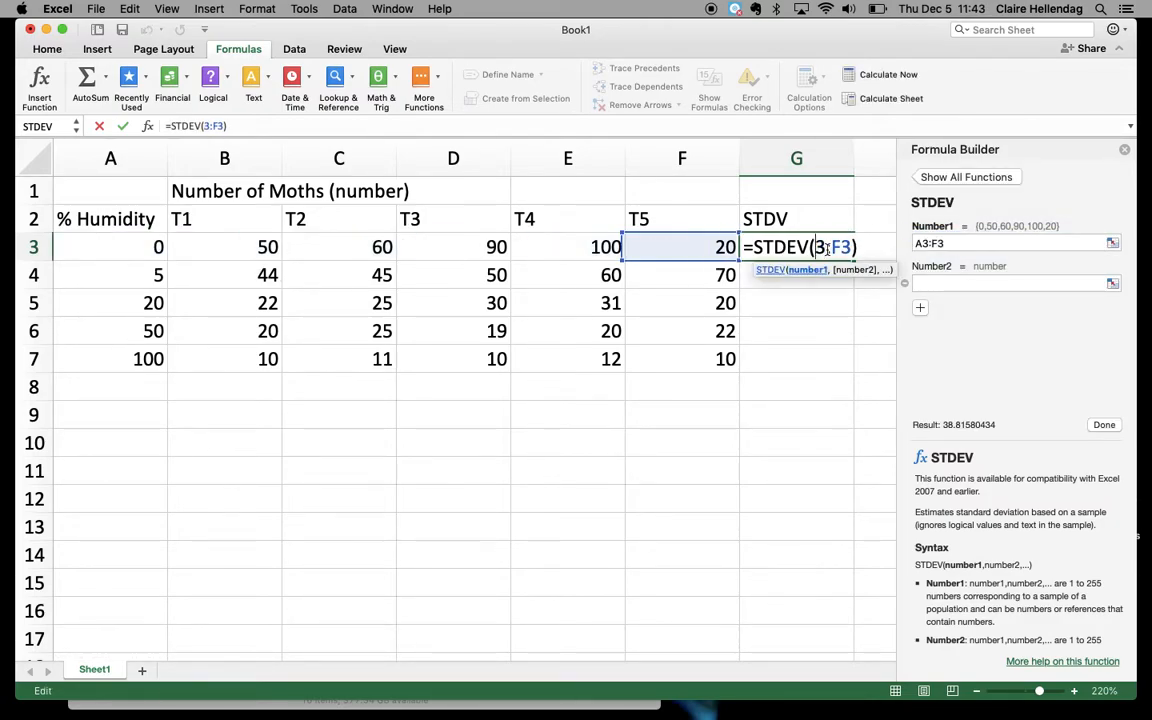
text(B)
key(Return)
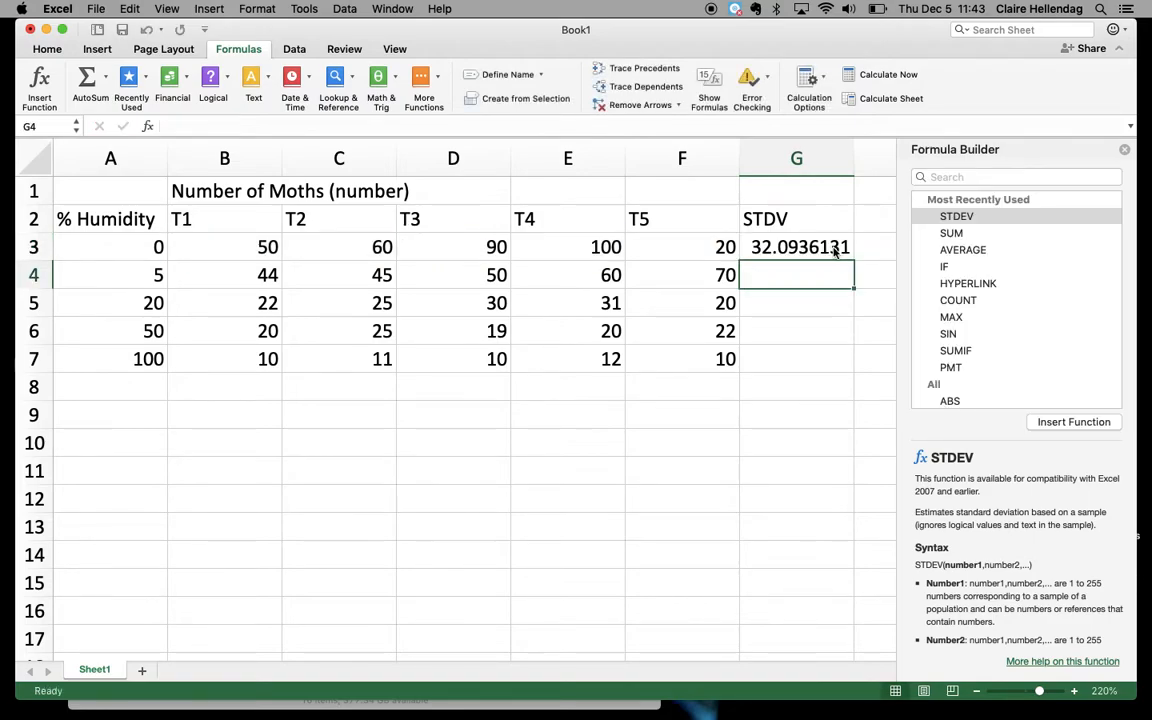
- Fill the STDEV formula from G3 down to G7 and close the Formula Builder
click(837, 250)
drag(854, 261, 852, 370)
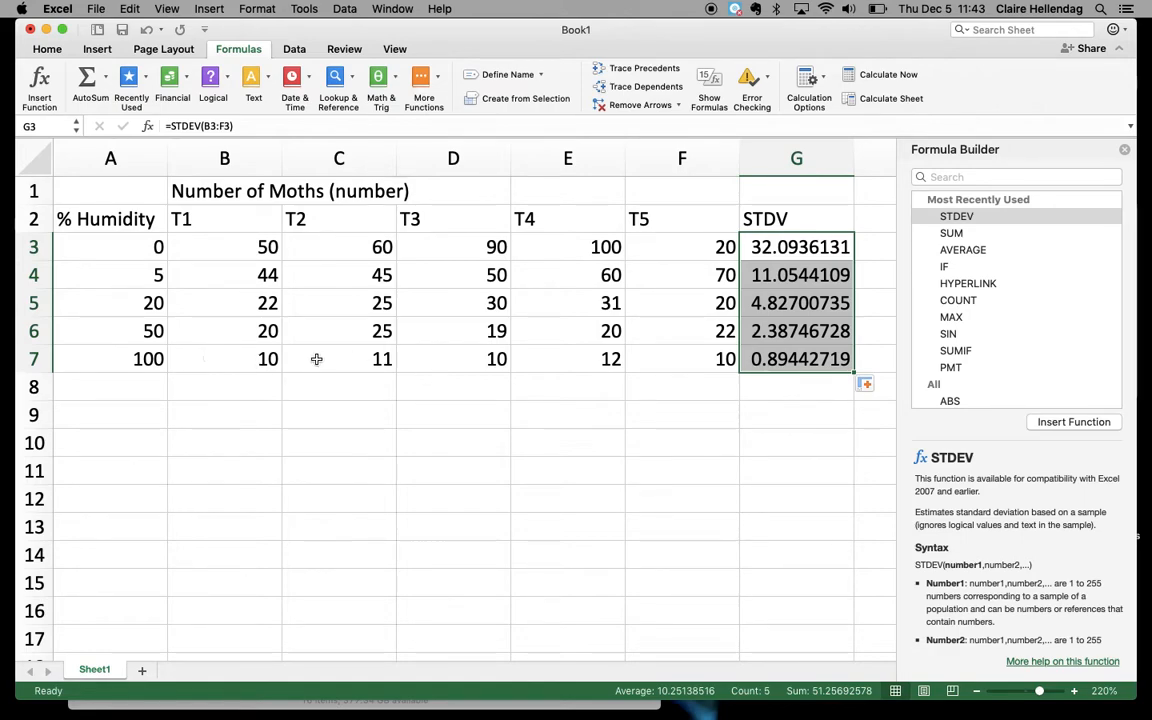
click(812, 388)
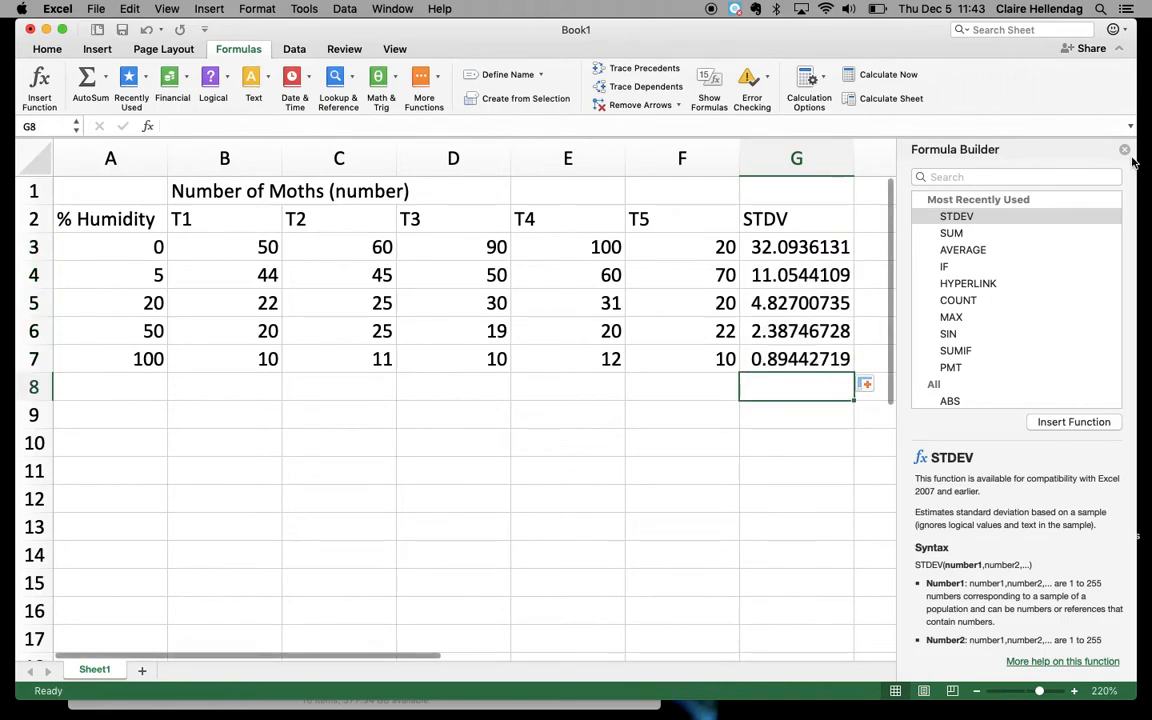
click(1125, 150)
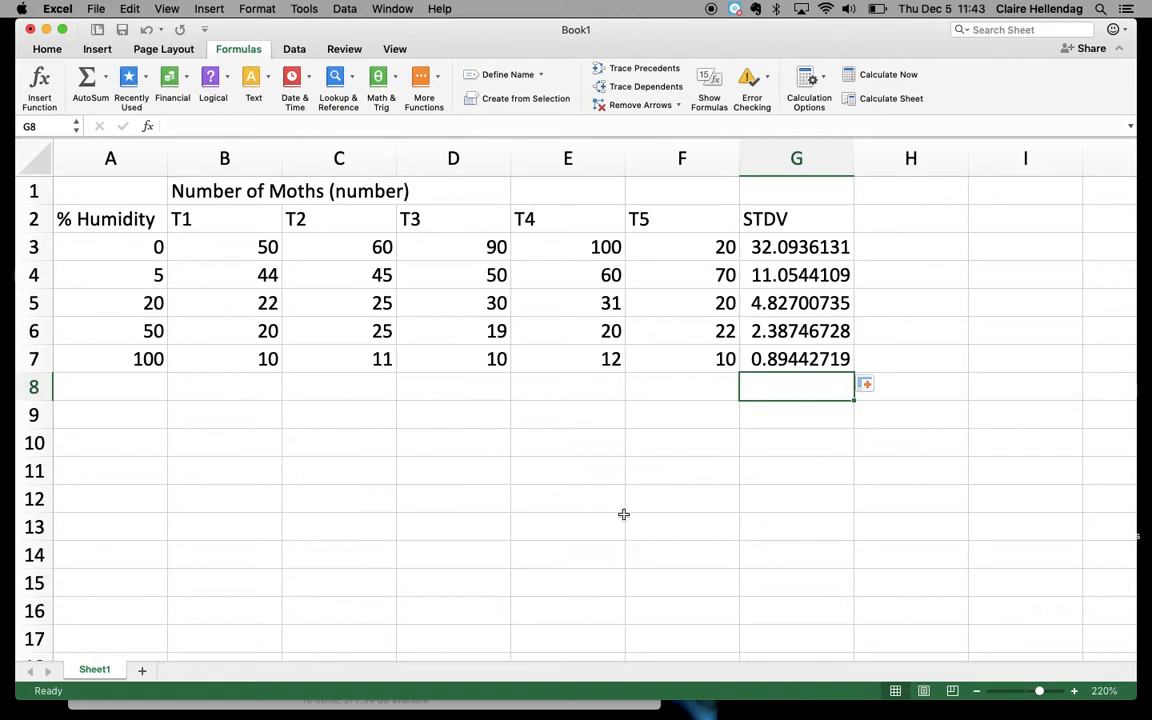
- Insert a blank column before the STDV column and enter the header Avg in G2
click(799, 153)
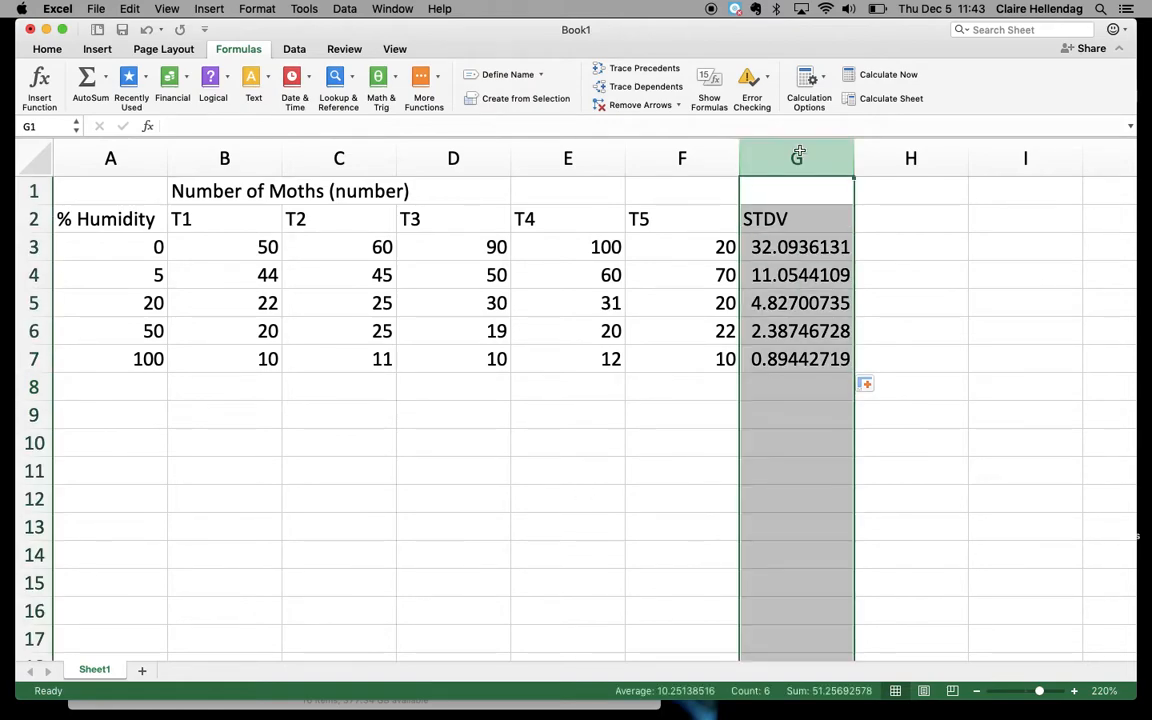
click(919, 191)
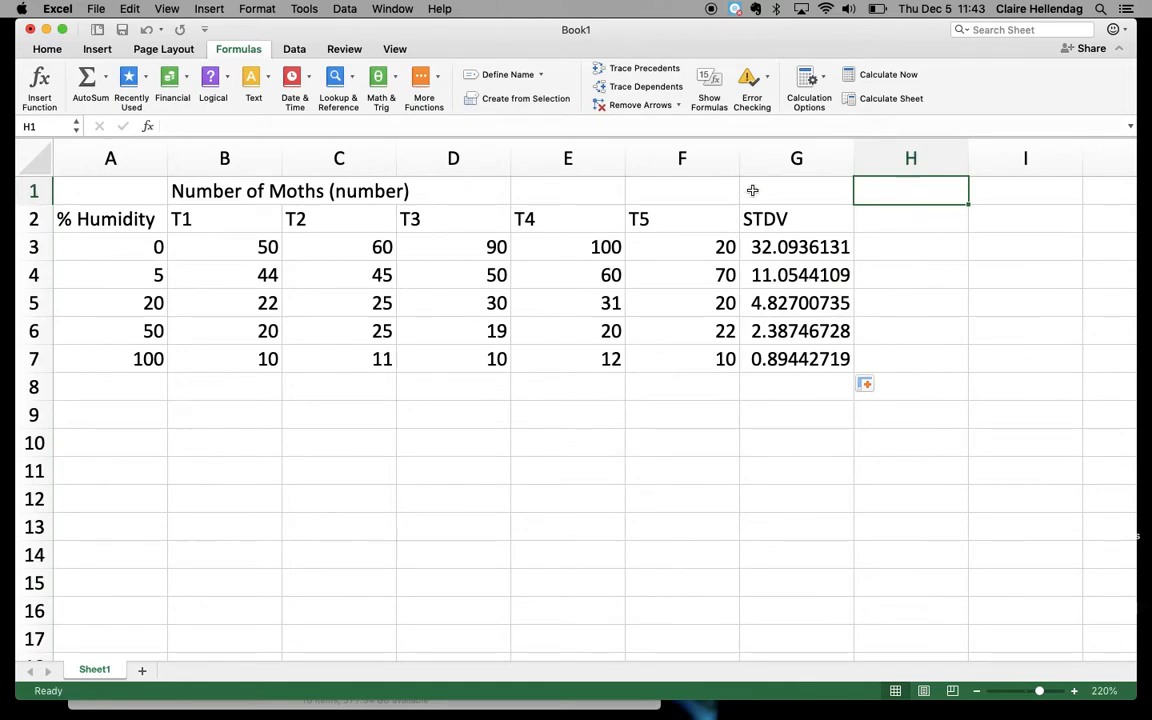
right_click(796, 160)
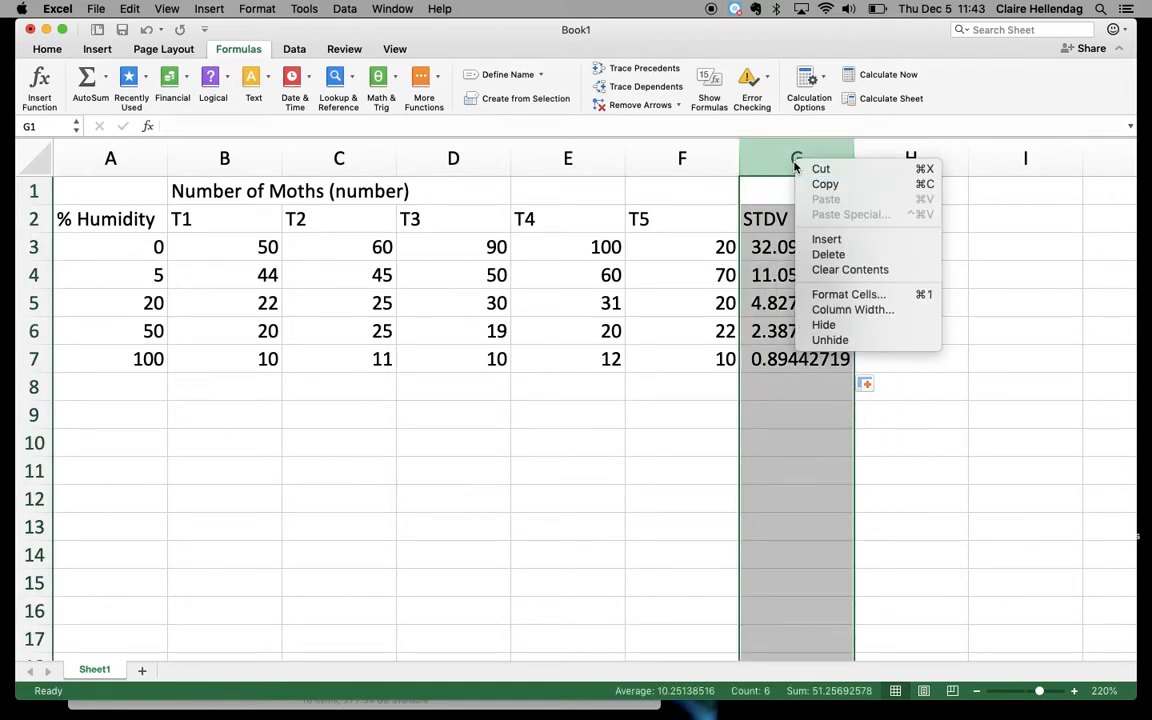
click(812, 240)
click(817, 252)
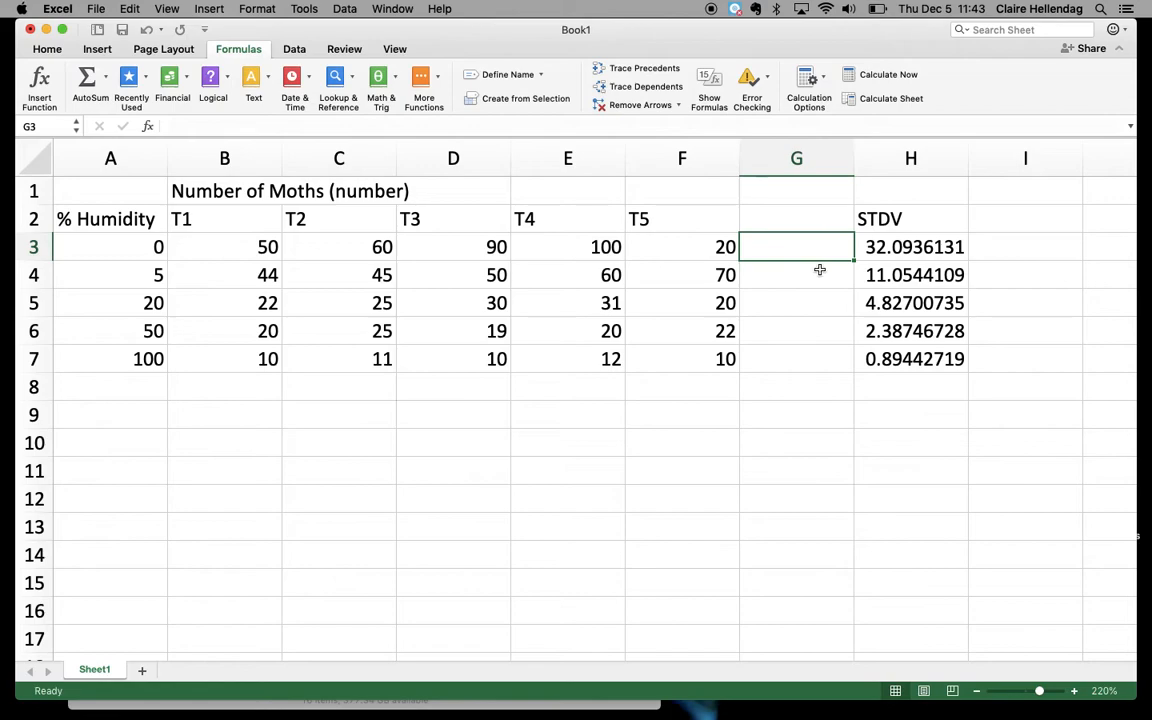
click(821, 223)
text(Avg)
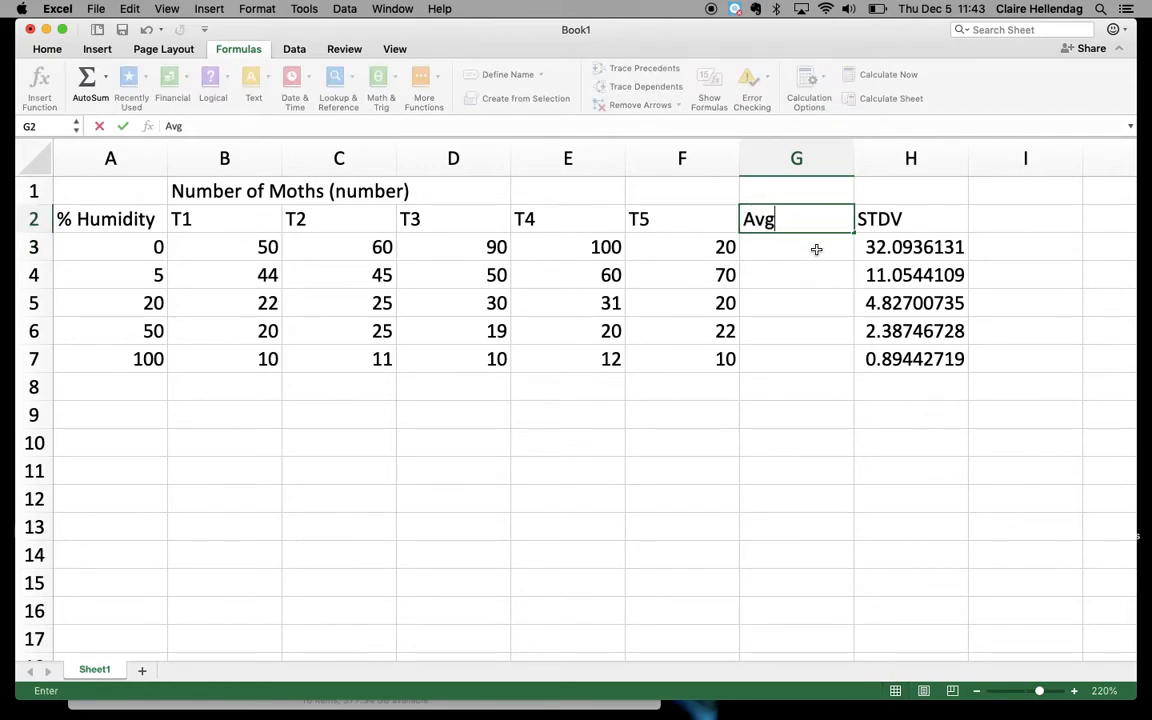
- Calculate the average of the five trials in G3 with AVERAGE over B3:F3
click(815, 247)
text(=)
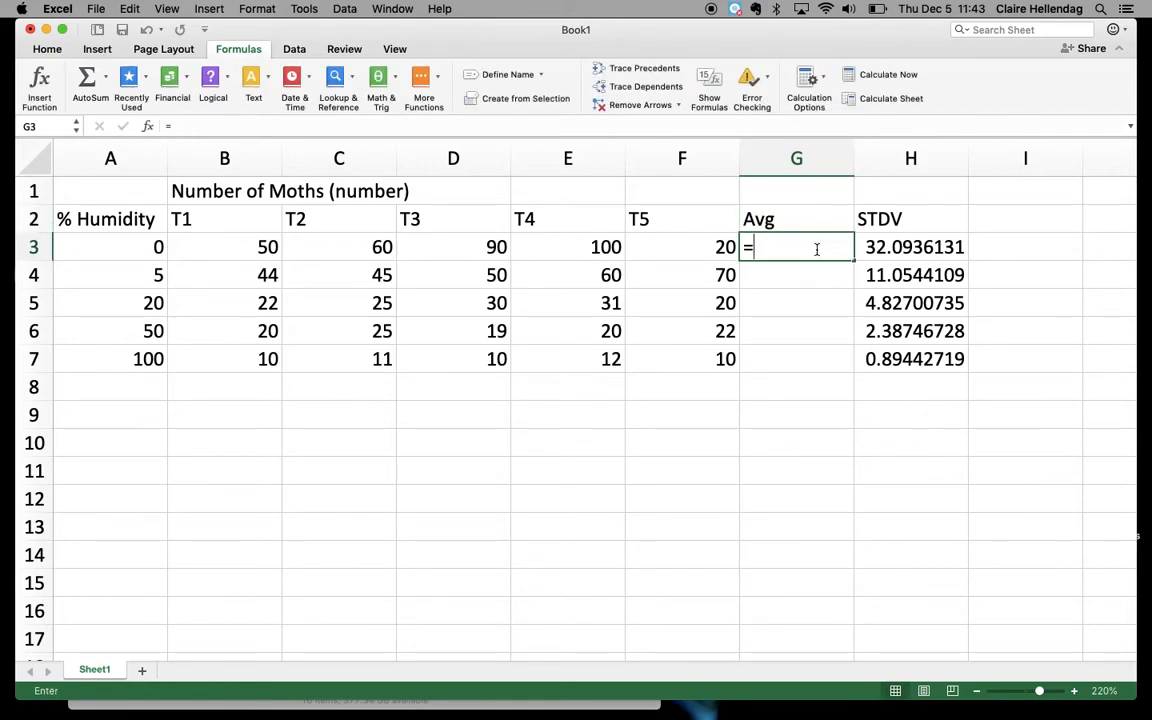
click(105, 80)
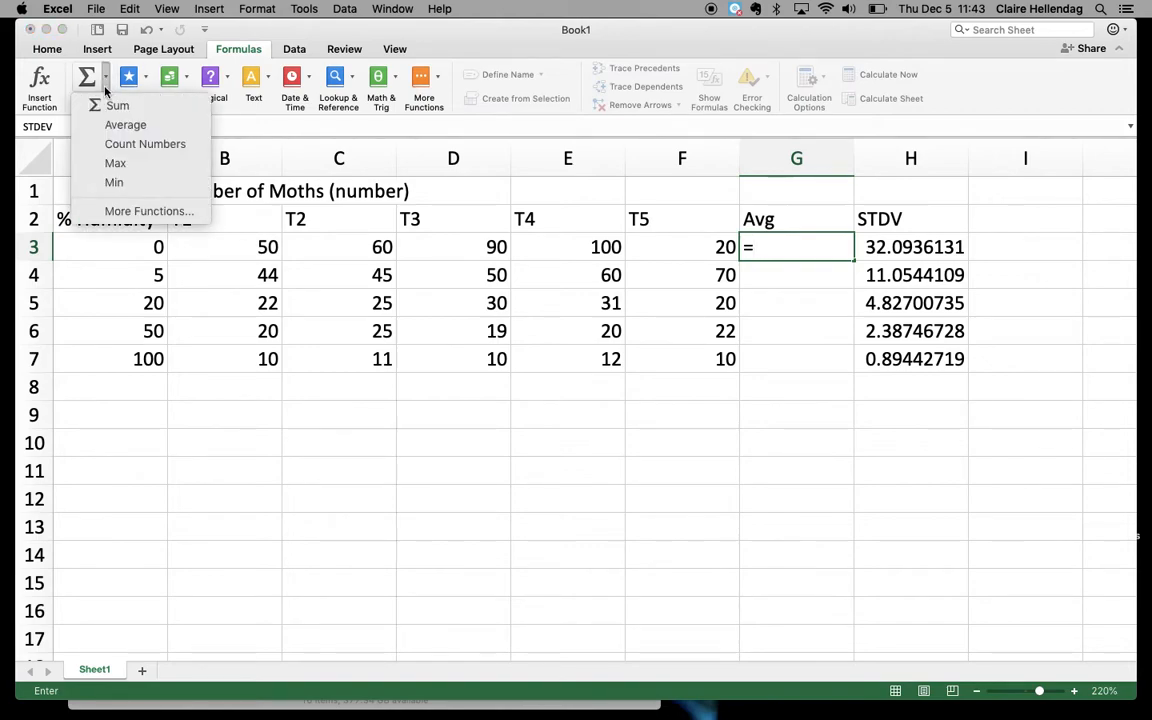
click(118, 124)
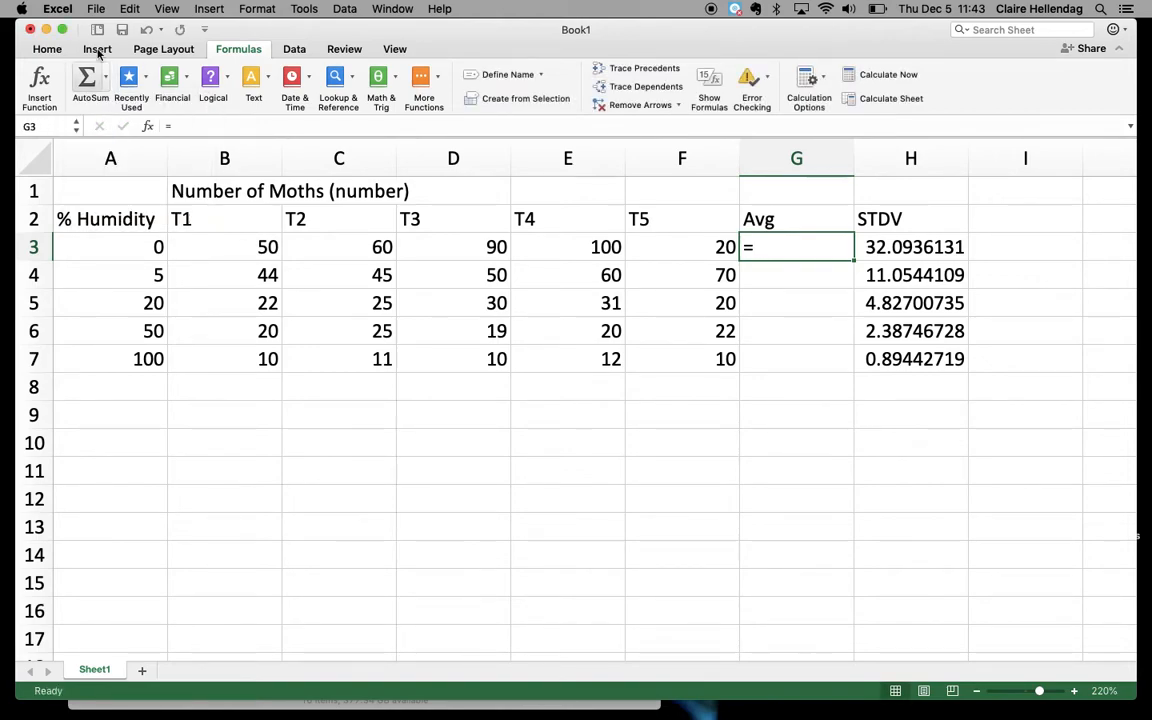
click(105, 80)
click(114, 124)
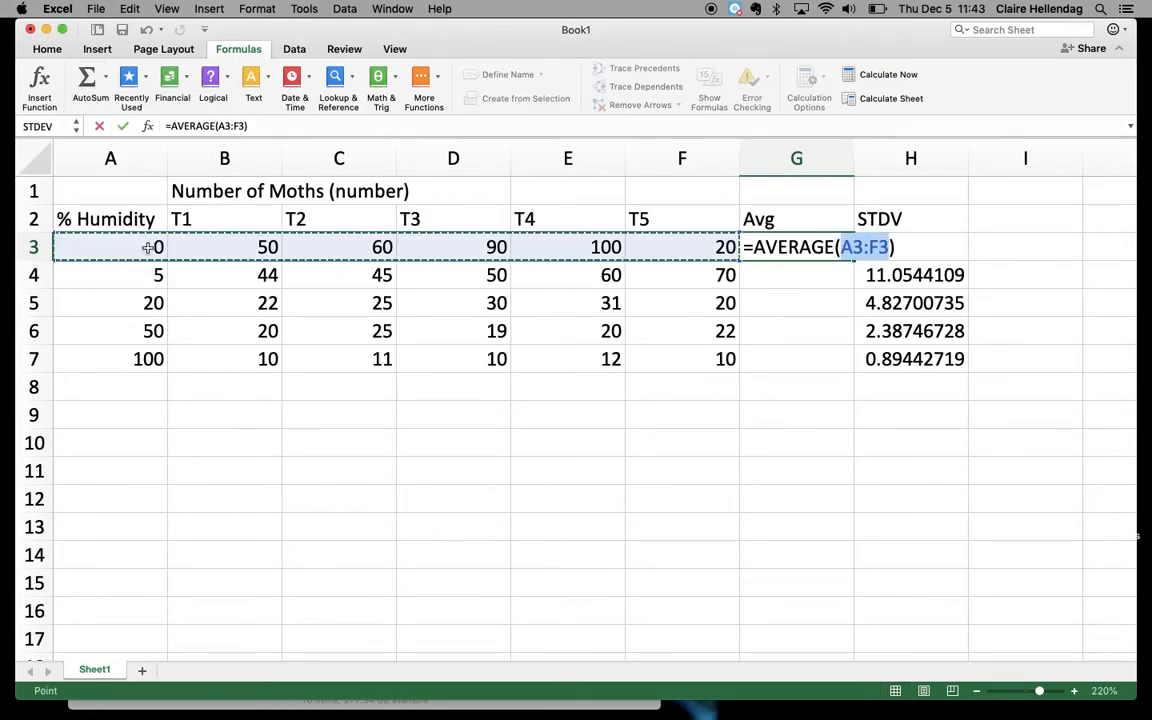
click(848, 248)
key(BackSpace)
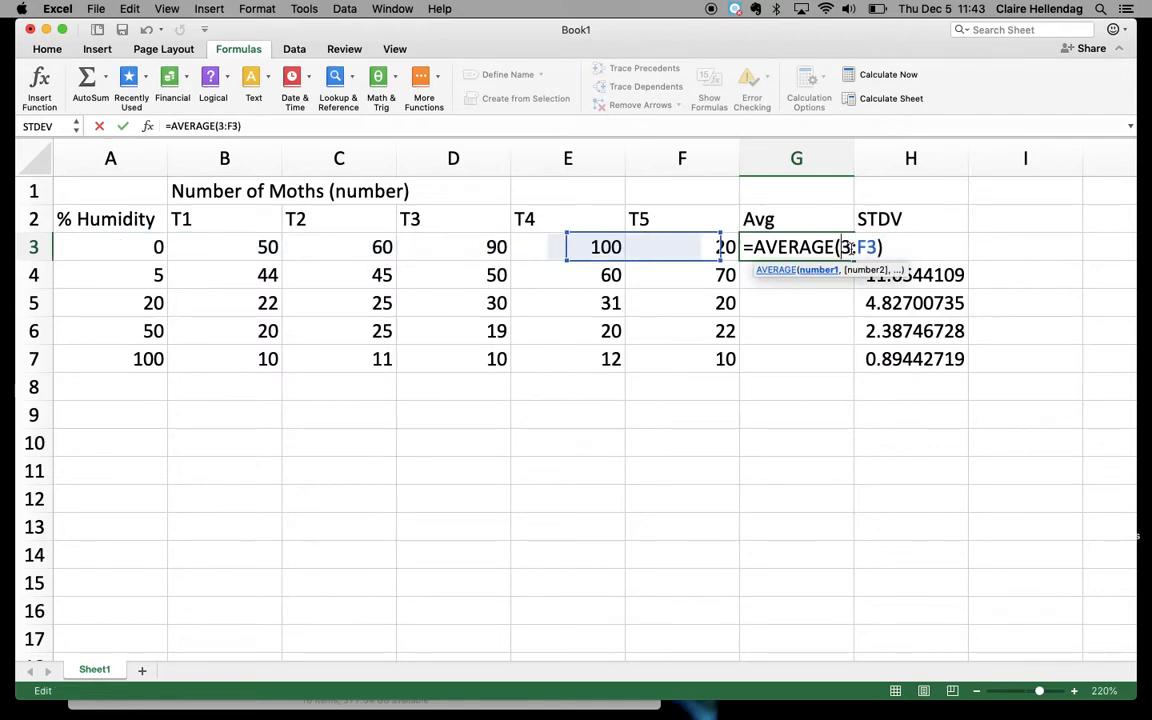
text(B)
key(Return)
- Fill the AVERAGE formula from G3 down to G7
click(850, 255)
drag(853, 260, 845, 370)
click(818, 388)
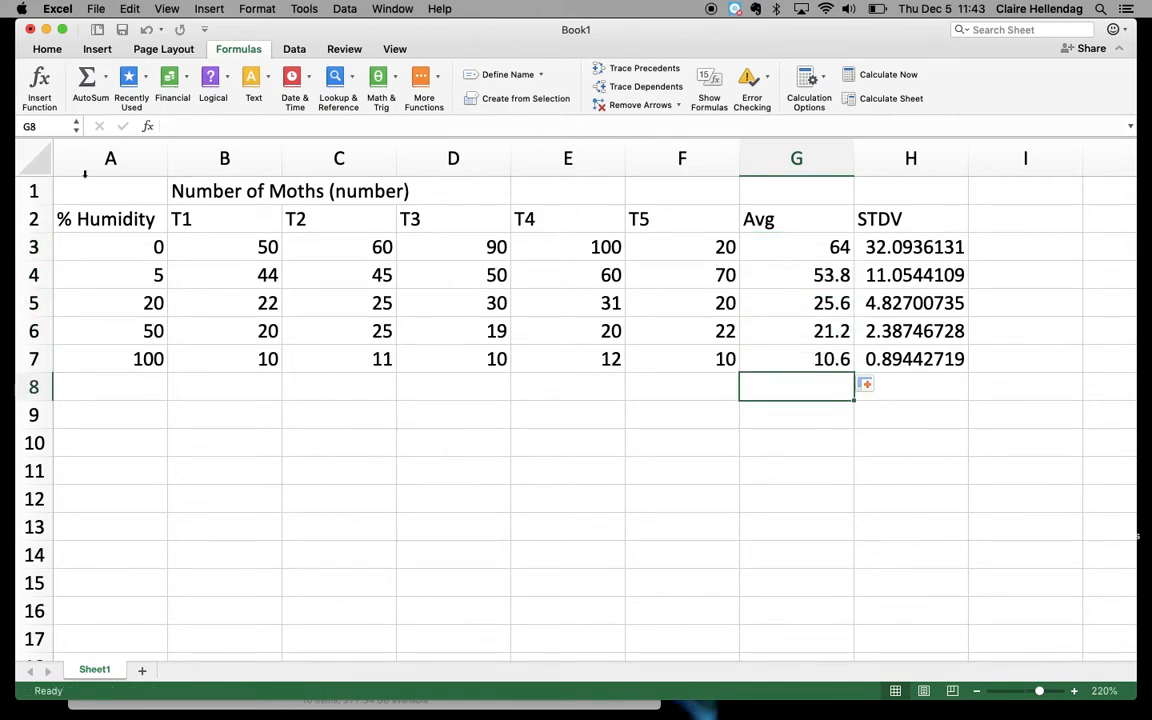
- Copy the % Humidity column, A2:A7, and paste it below the table starting at A10
drag(91, 211, 110, 349)
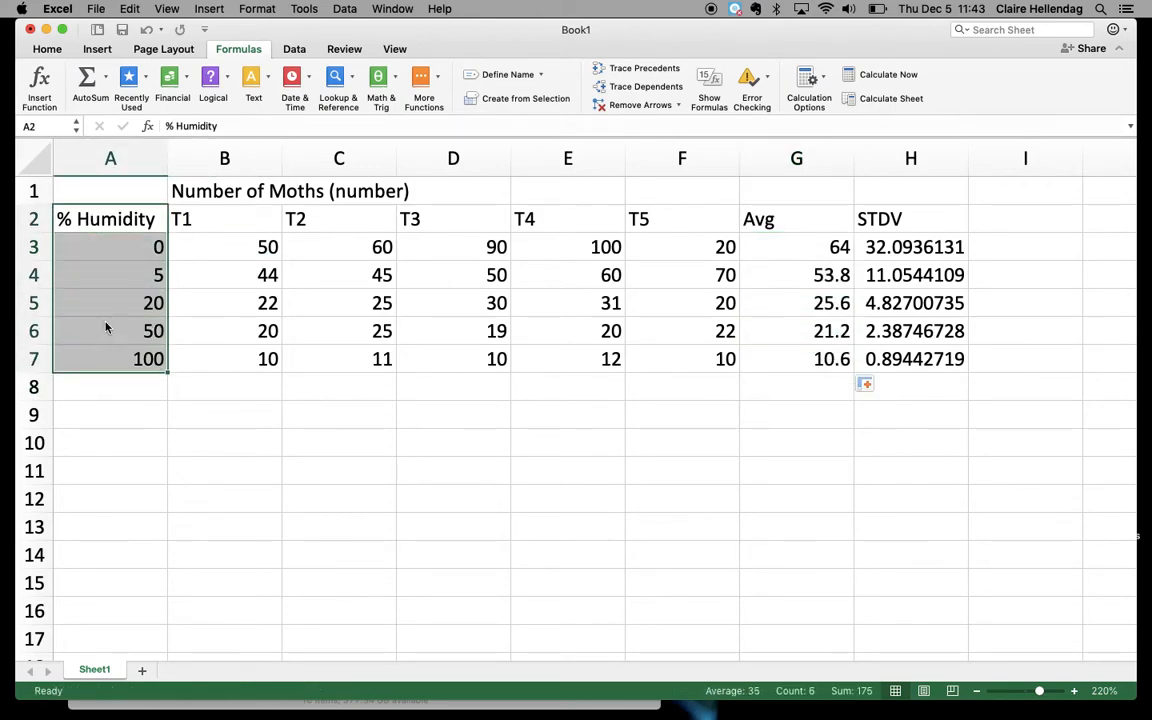
right_click(106, 324)
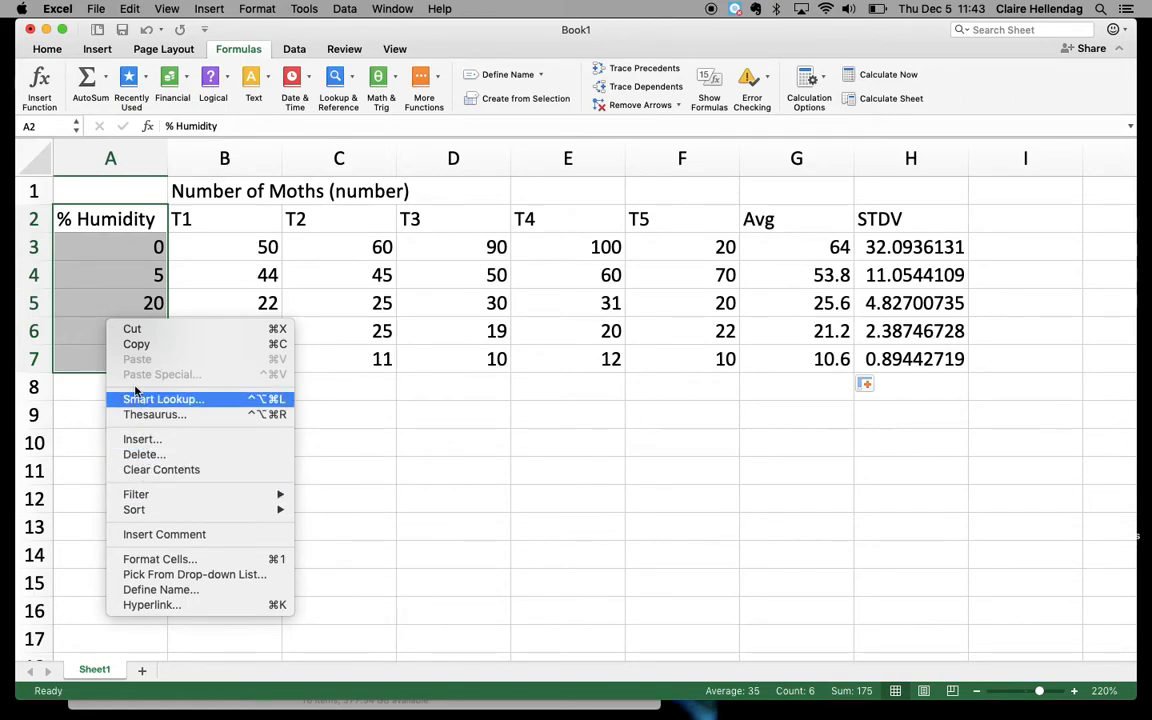
click(137, 343)
click(119, 438)
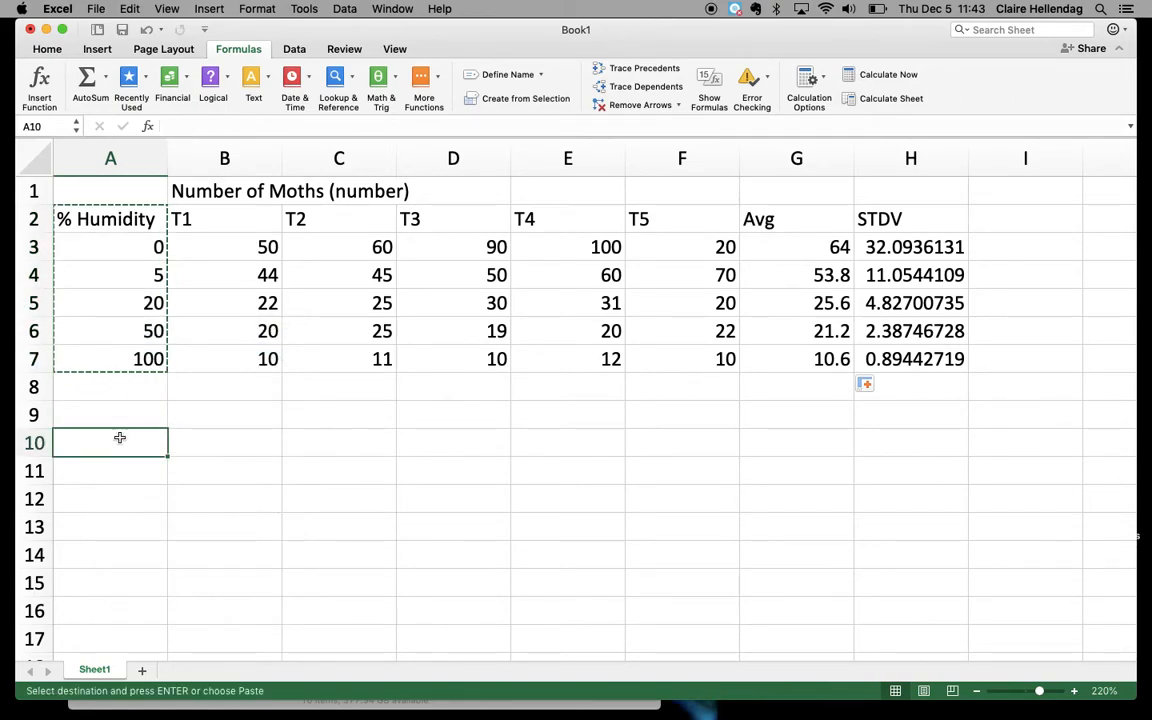
key(cmd+v)
- Try to copy the Avg column, G2:G7, to B10 with a regular paste and undo it
click(790, 222)
drag(790, 222, 800, 358)
right_click(811, 218)
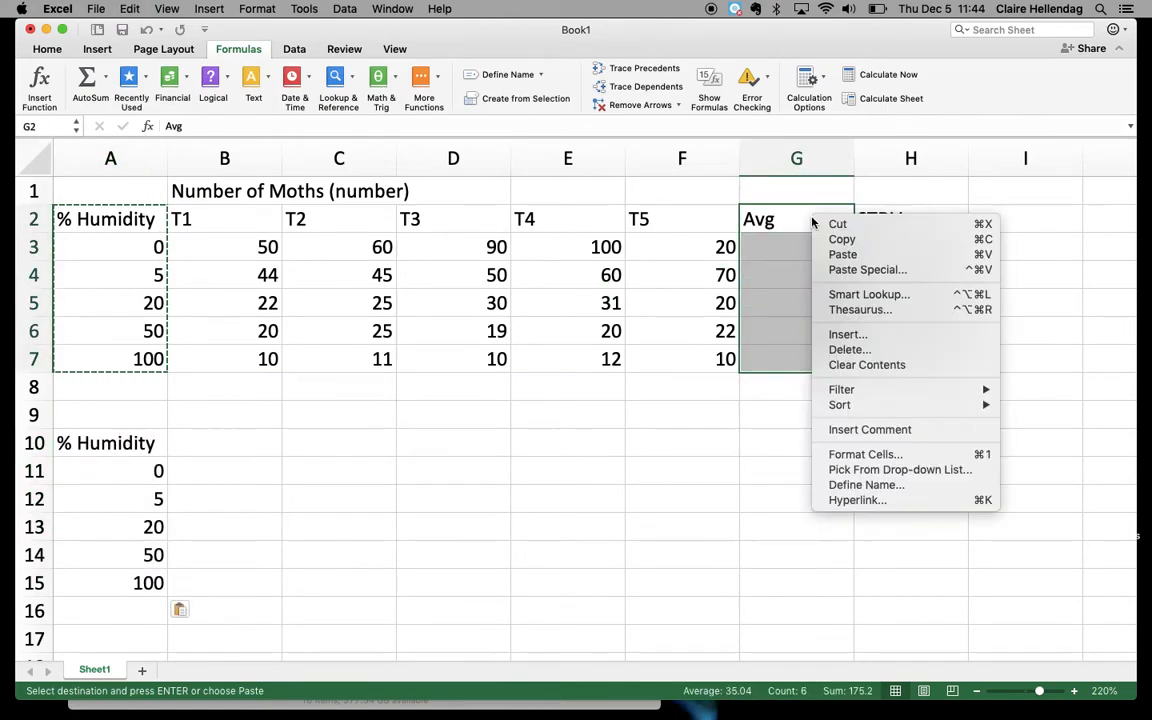
click(841, 239)
click(216, 444)
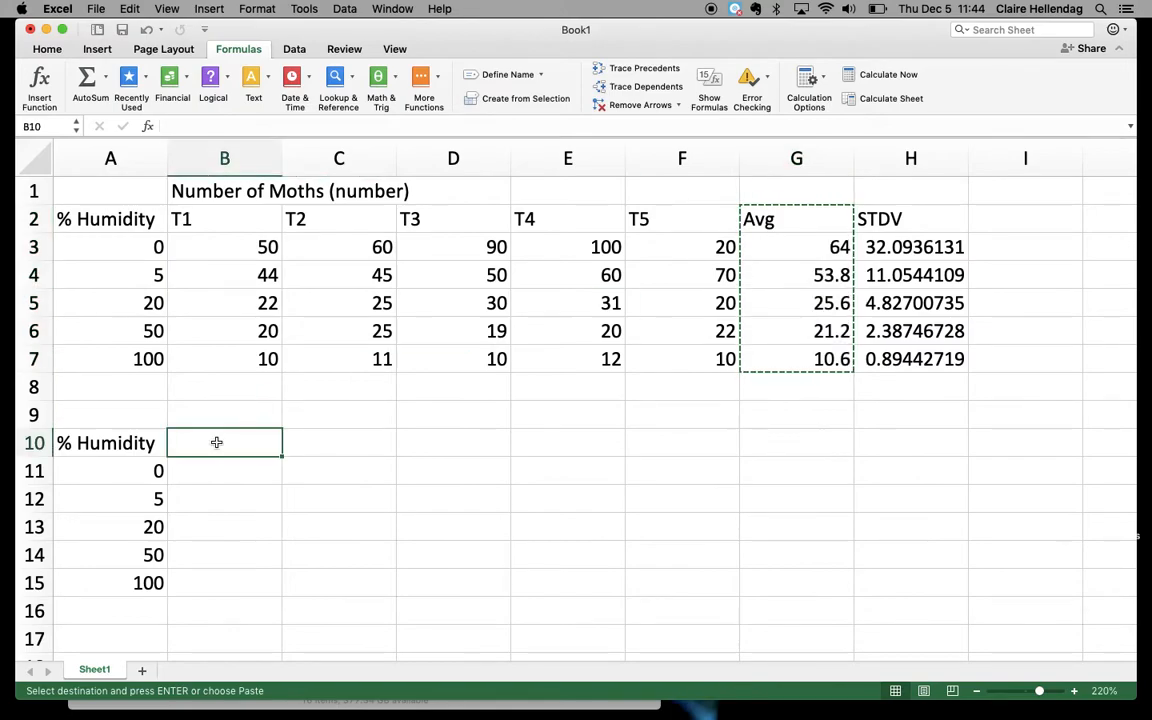
key(cmd+v)
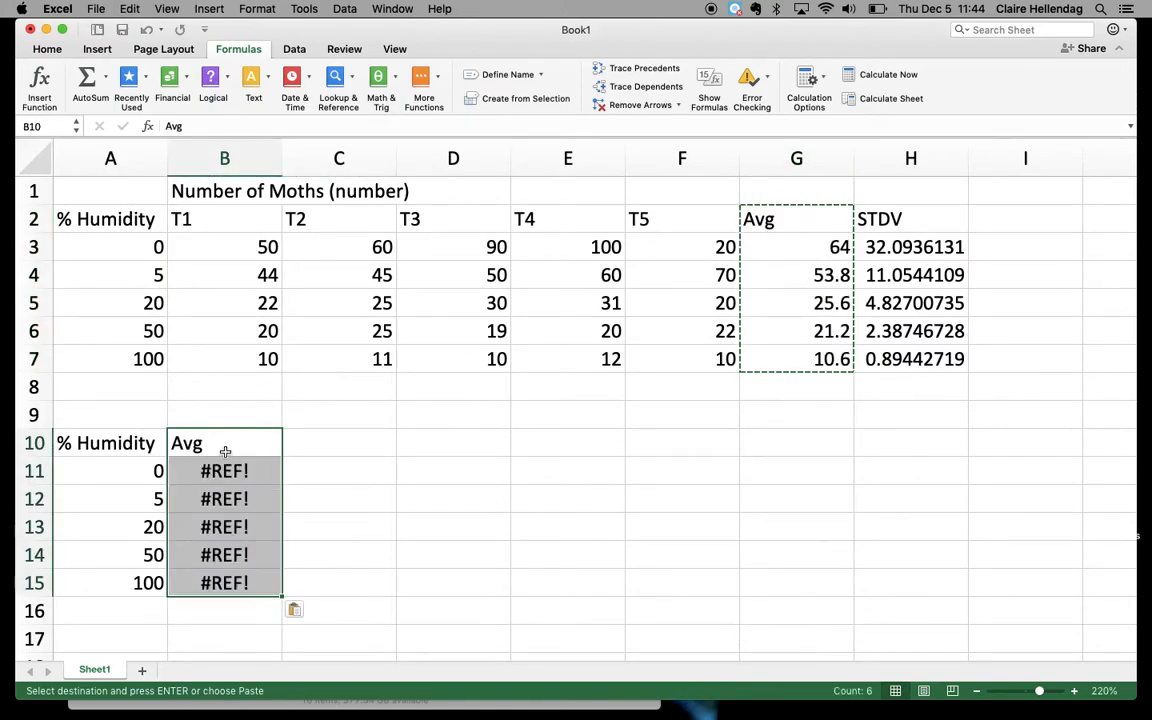
key(cmd+z)
right_click(226, 451)
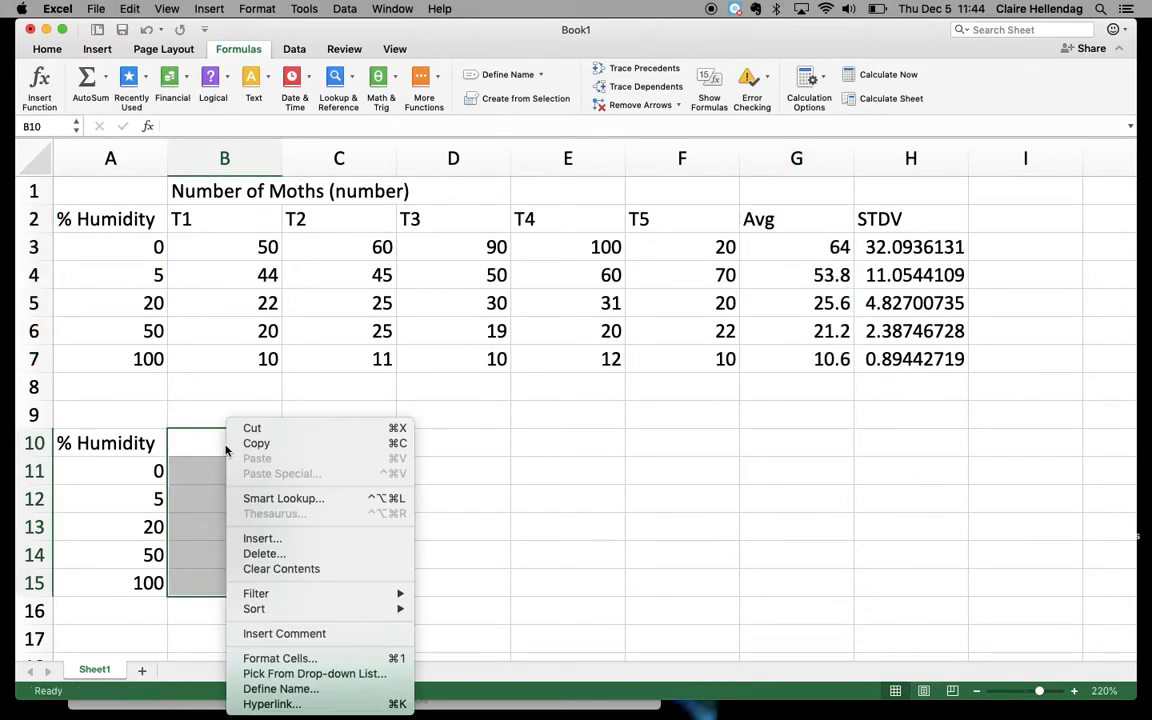
click(517, 501)
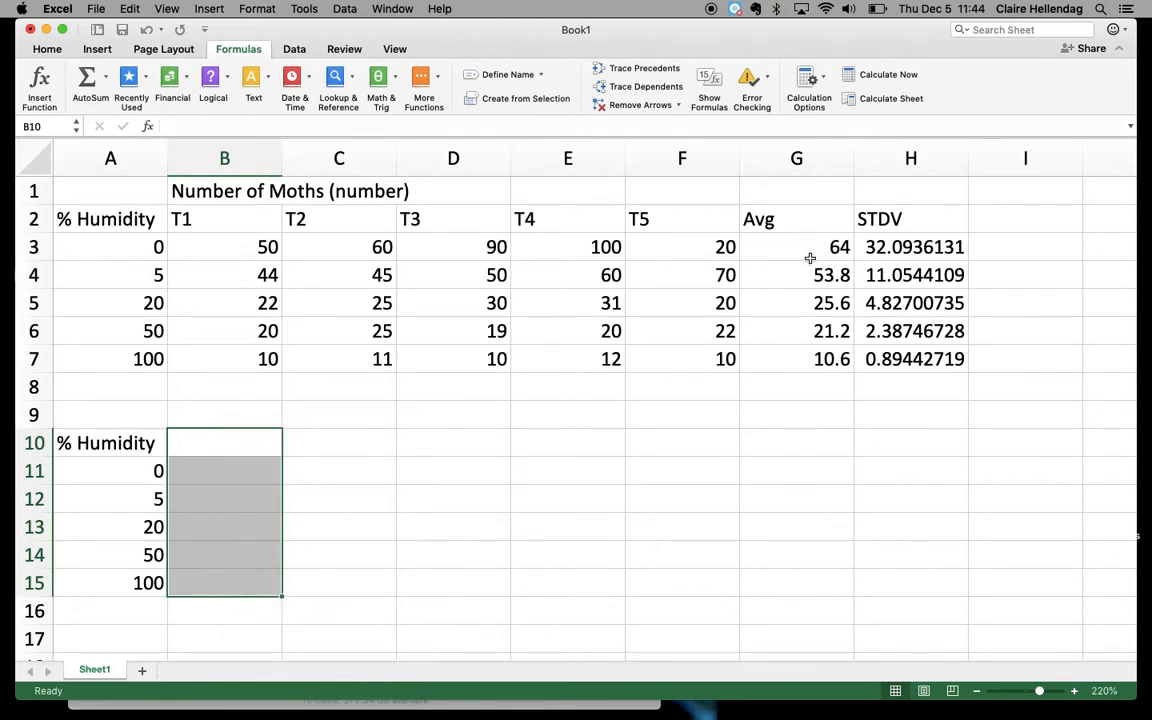
- Copy the Avg column, G2:G7, and paste it as Values starting at B10, beside the copied % Humidity column
drag(795, 223, 804, 347)
right_click(803, 313)
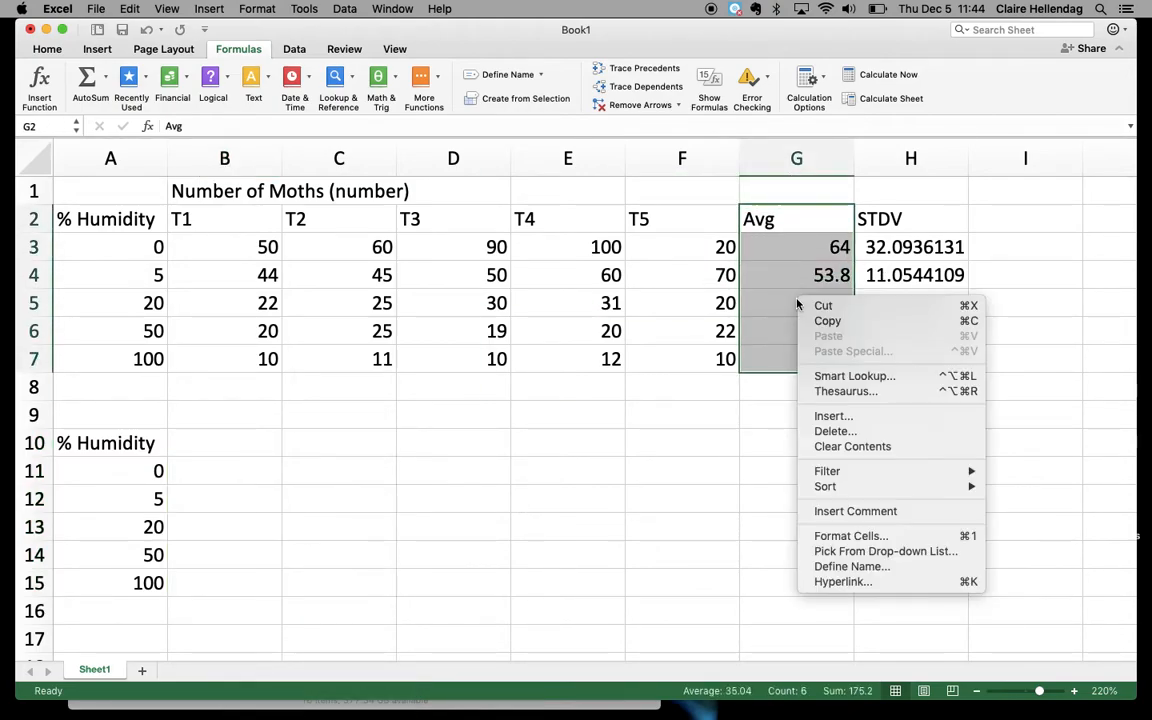
click(823, 319)
right_click(193, 440)
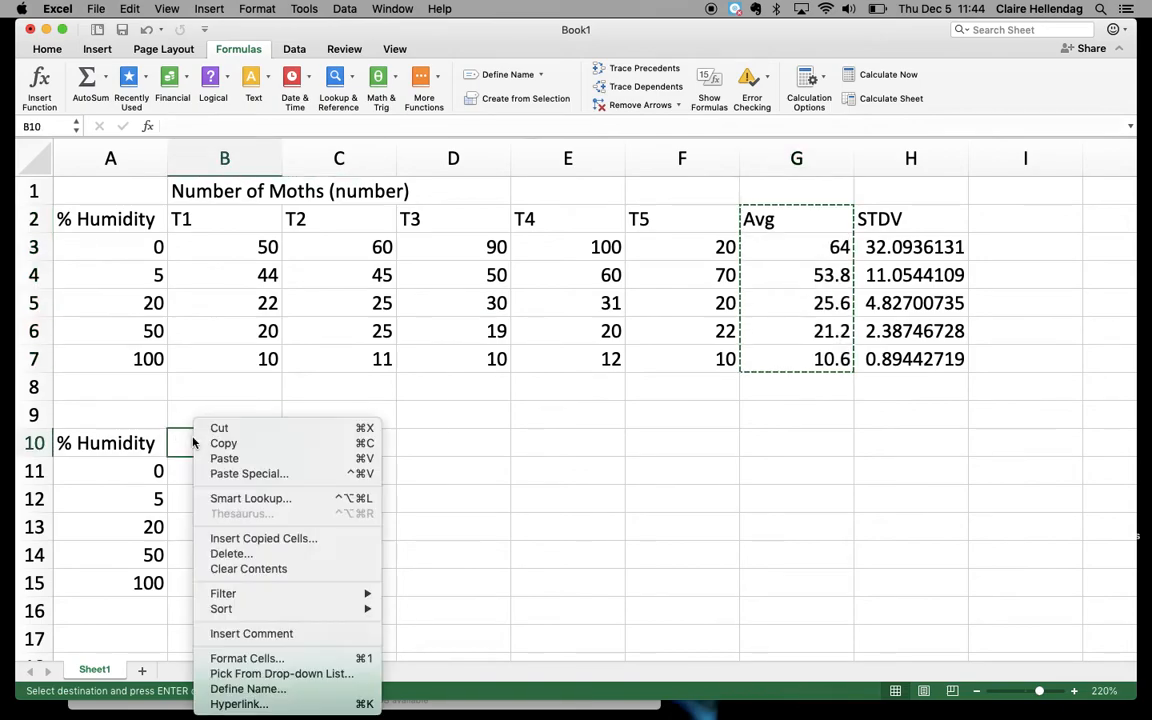
click(240, 473)
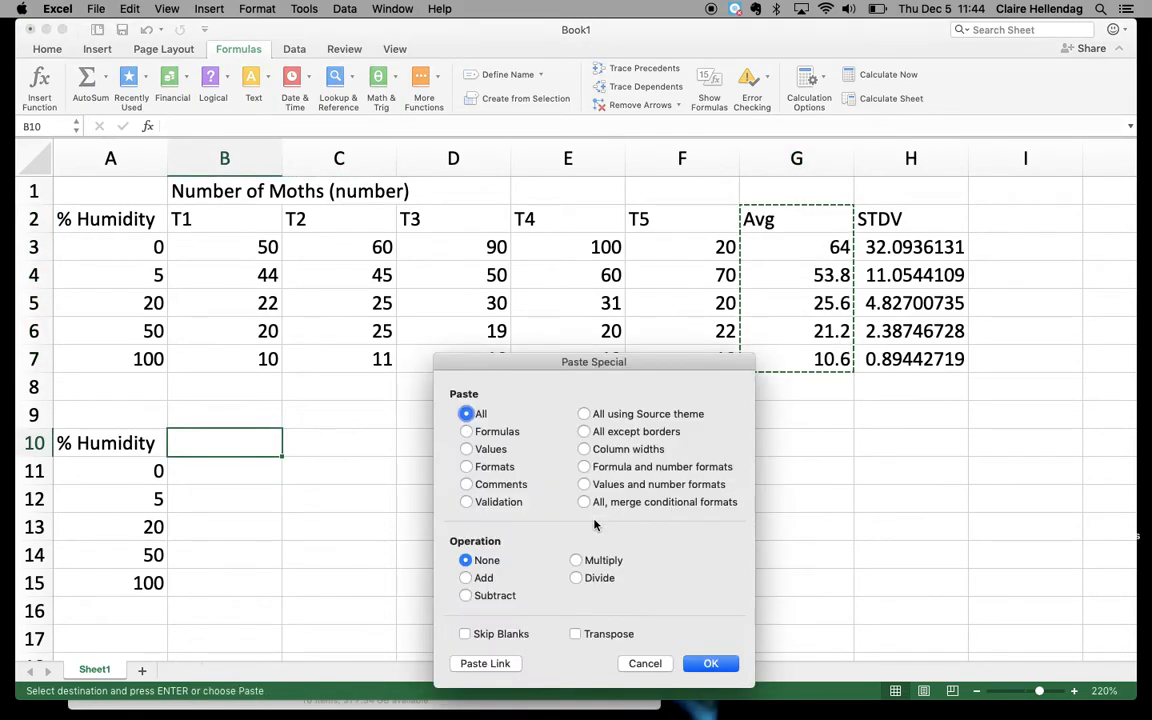
click(465, 449)
click(713, 663)
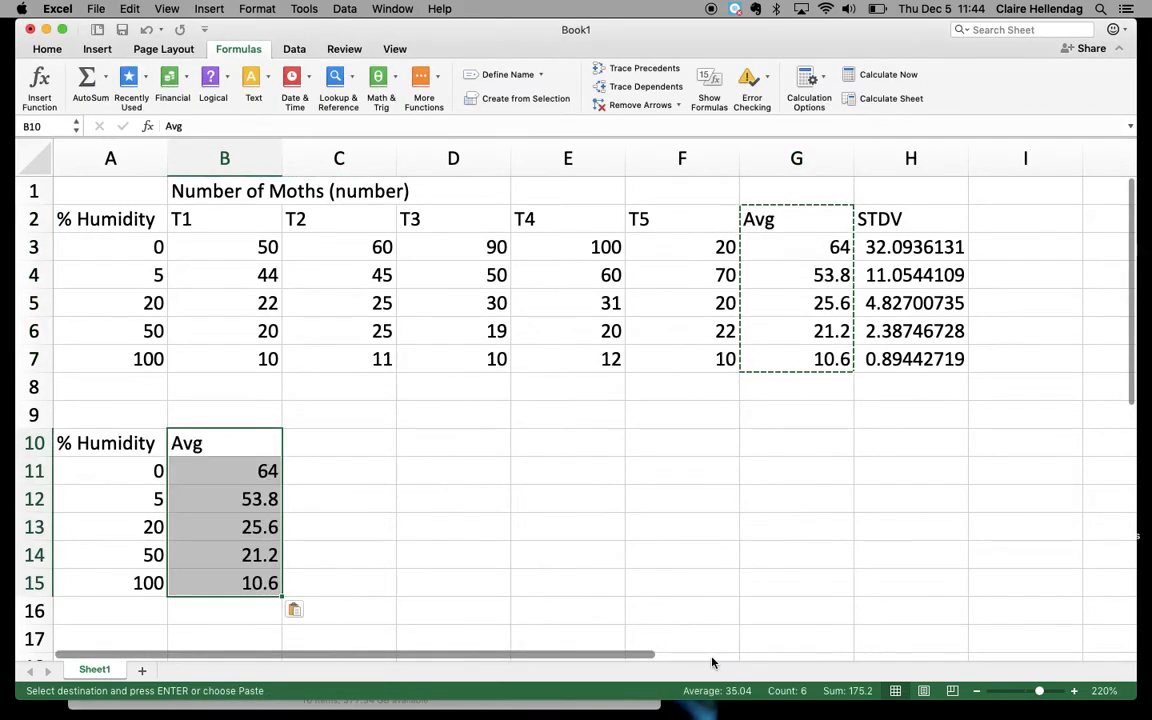
- Insert a markers-only scatter chart from the % Humidity and Avg summary table, A10:B15
click(298, 431)
drag(95, 443, 281, 582)
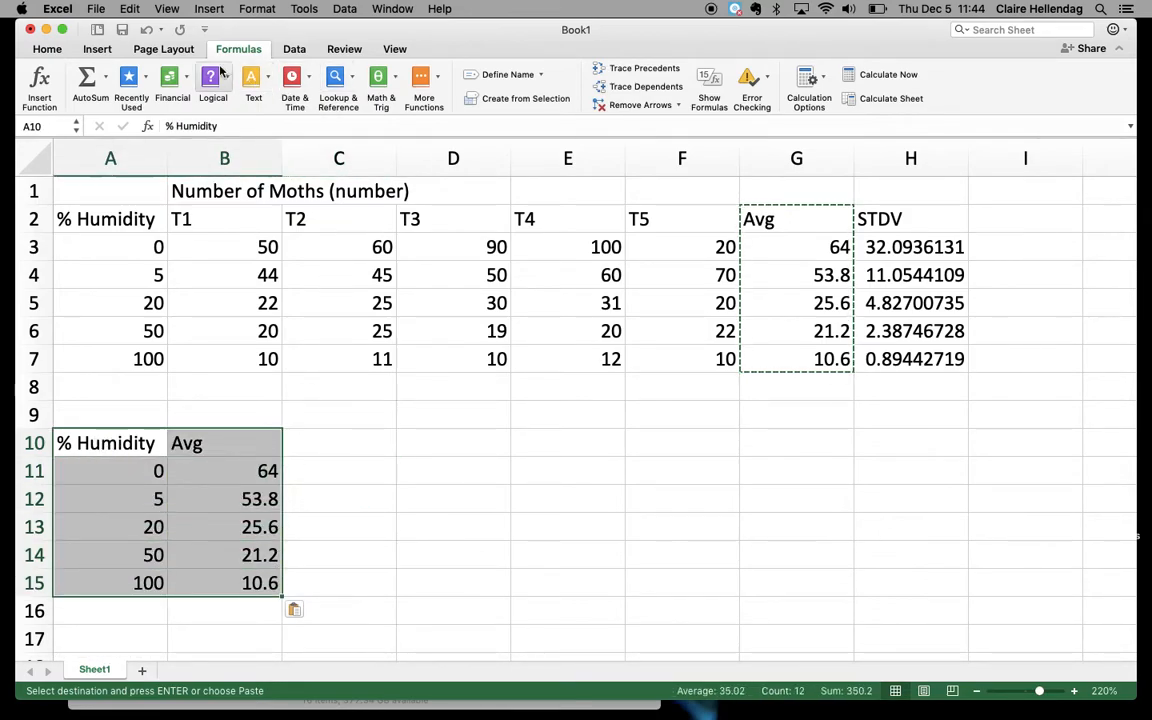
click(97, 49)
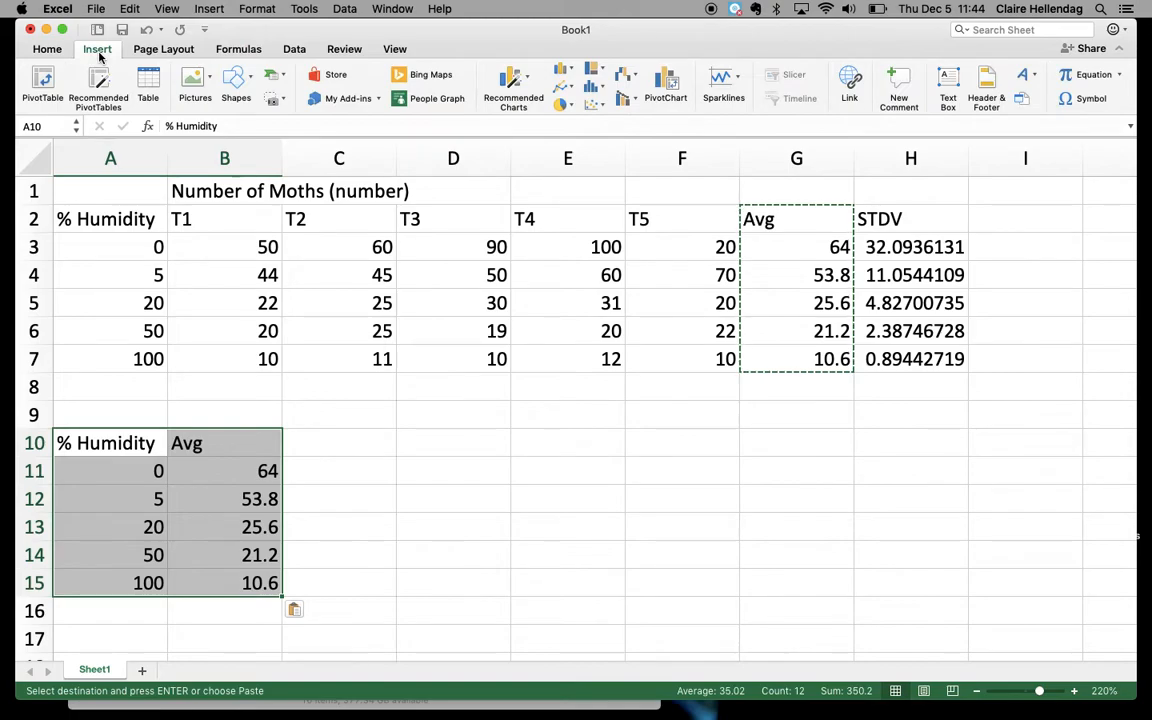
click(598, 105)
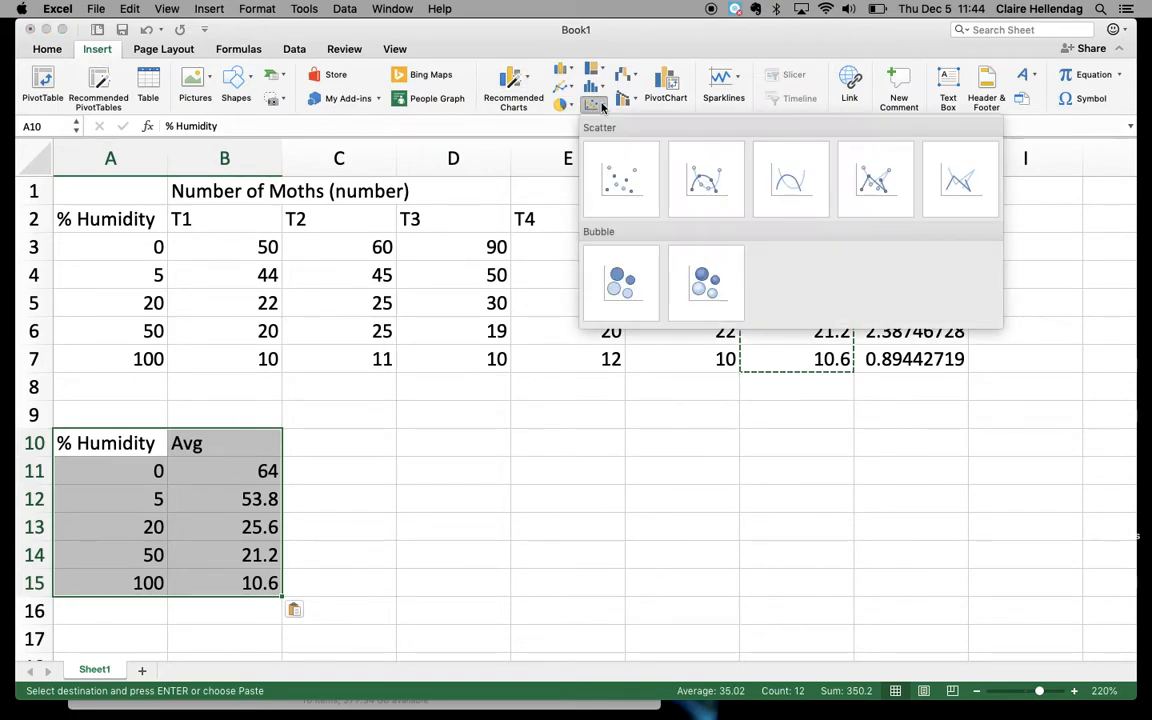
click(617, 190)
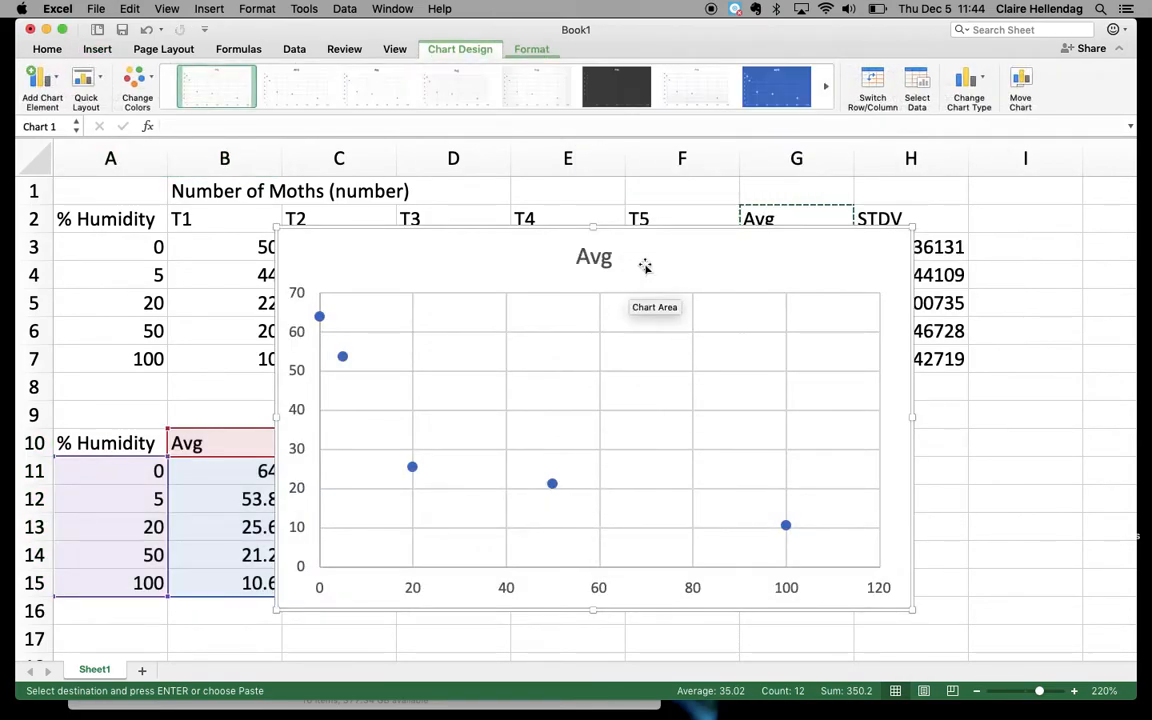
- Move the scatter chart below the trial data and beside the summary table, starting at about C10
drag(1041, 690, 1025, 690)
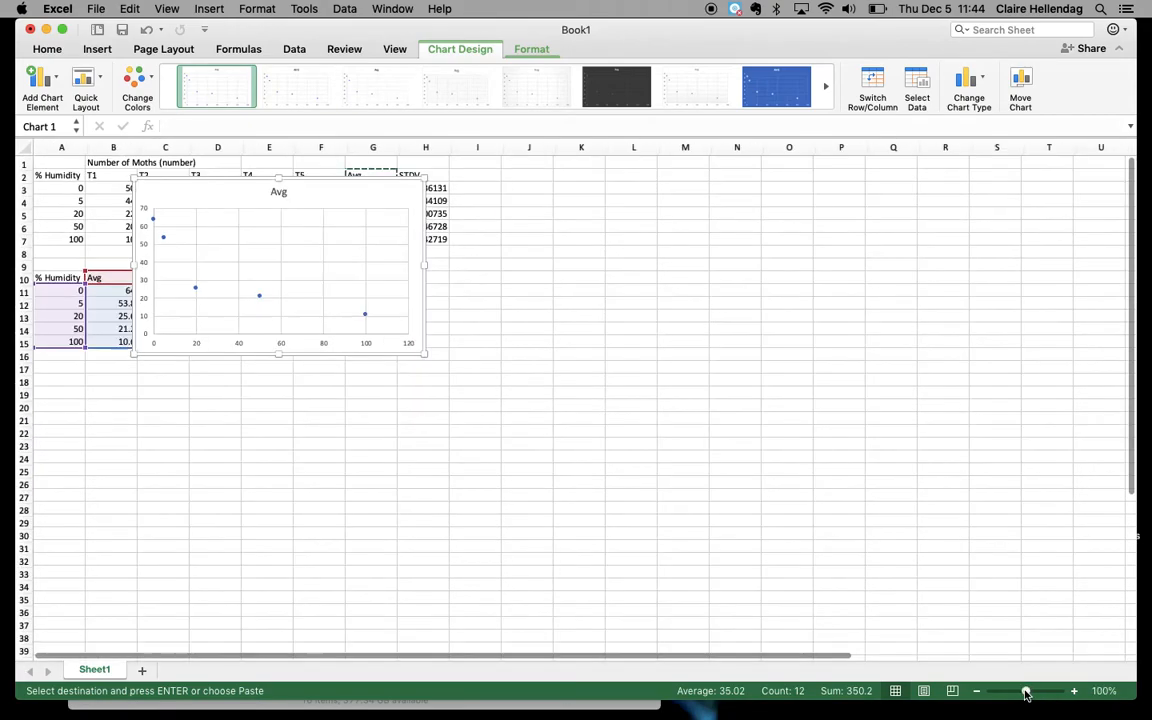
click(429, 440)
drag(331, 197, 359, 298)
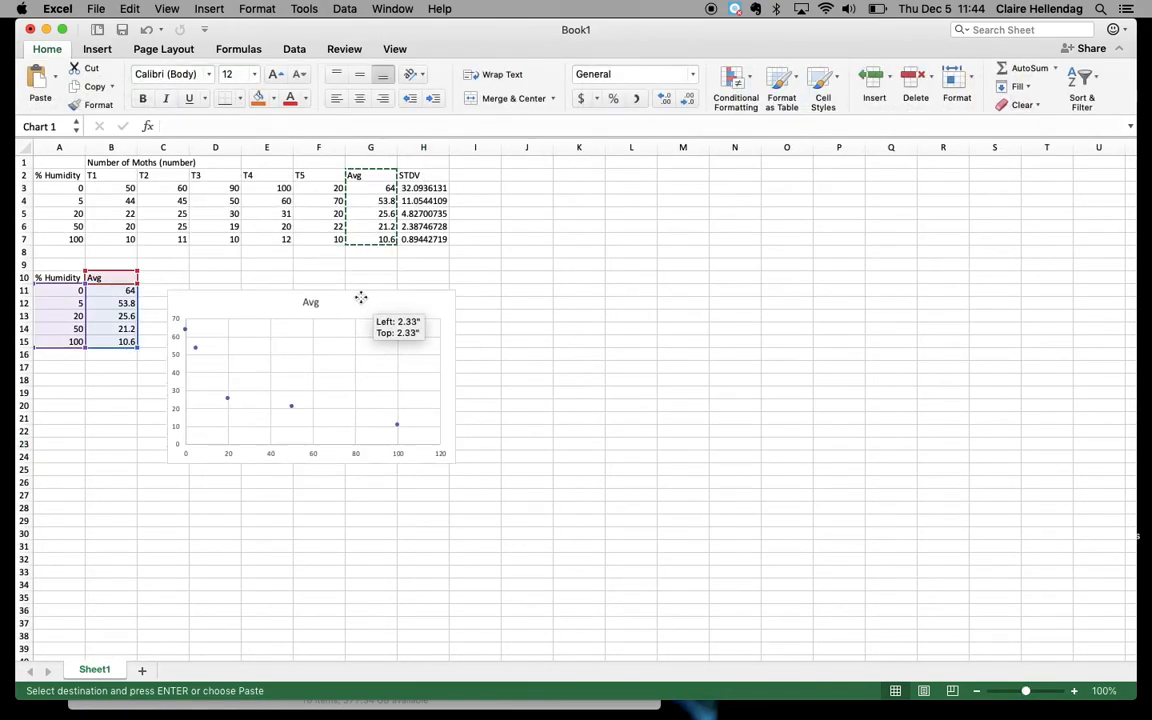
- Add an Exponential trendline to the Avg data series and enlarge the chart to about column N, row 31
click(224, 387)
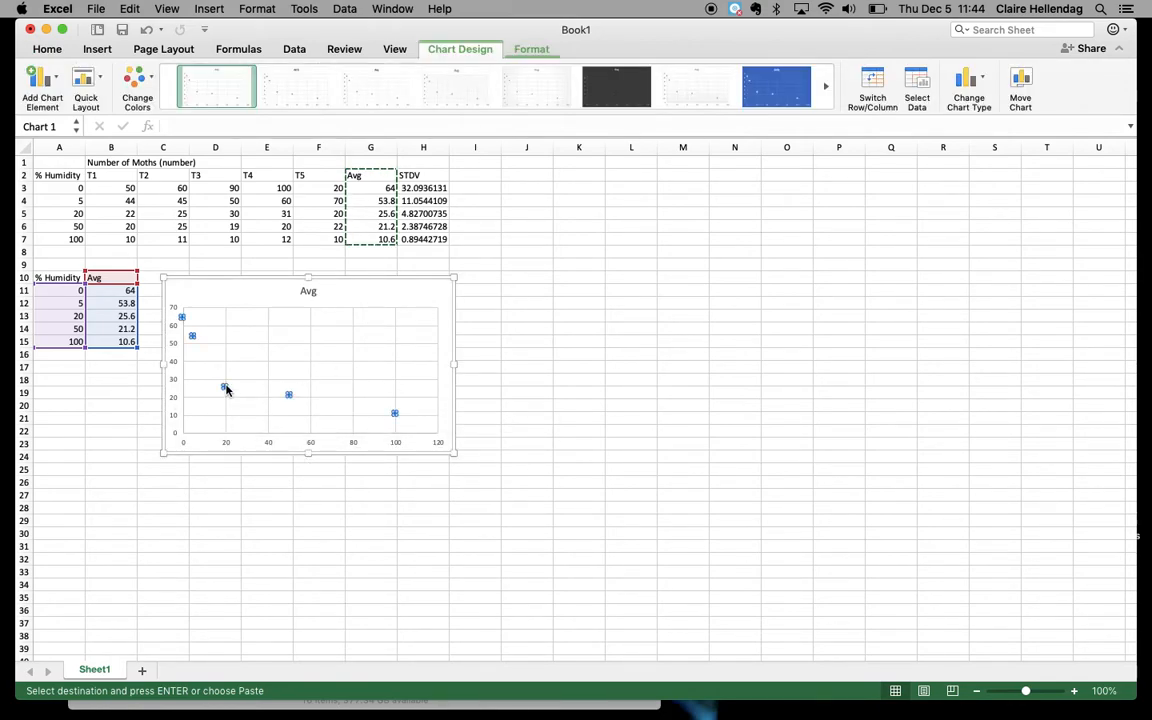
click(45, 80)
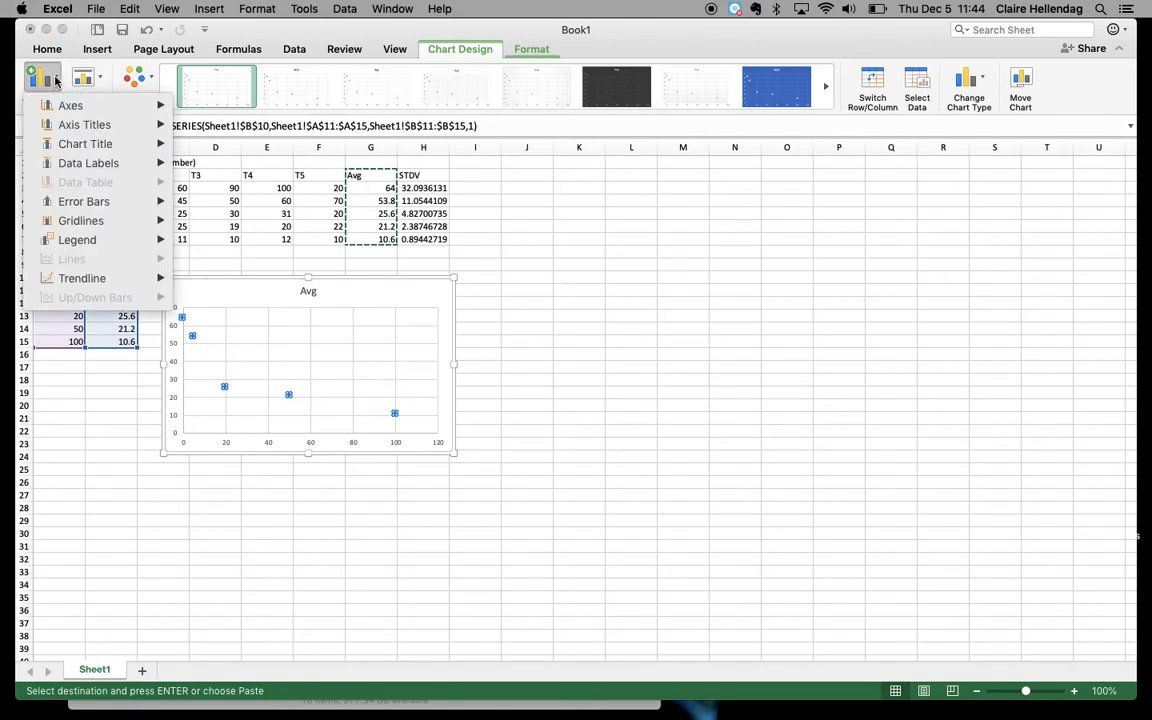
mouse_move(110, 278)
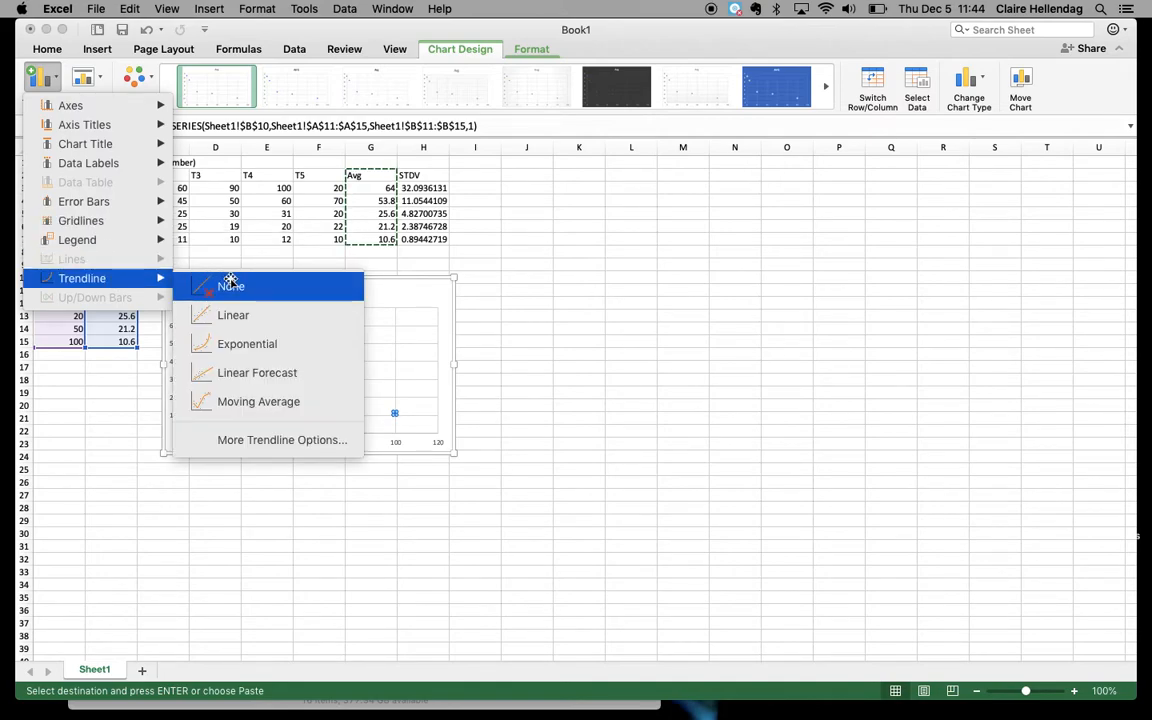
click(244, 343)
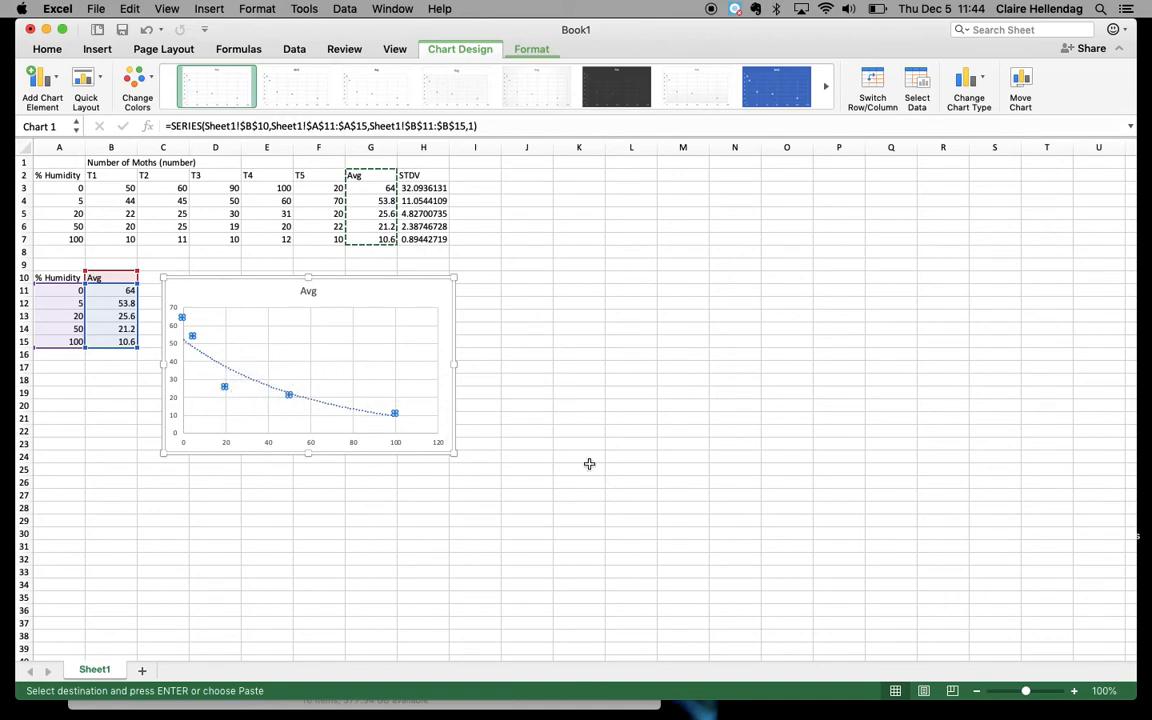
drag(455, 454, 789, 548)
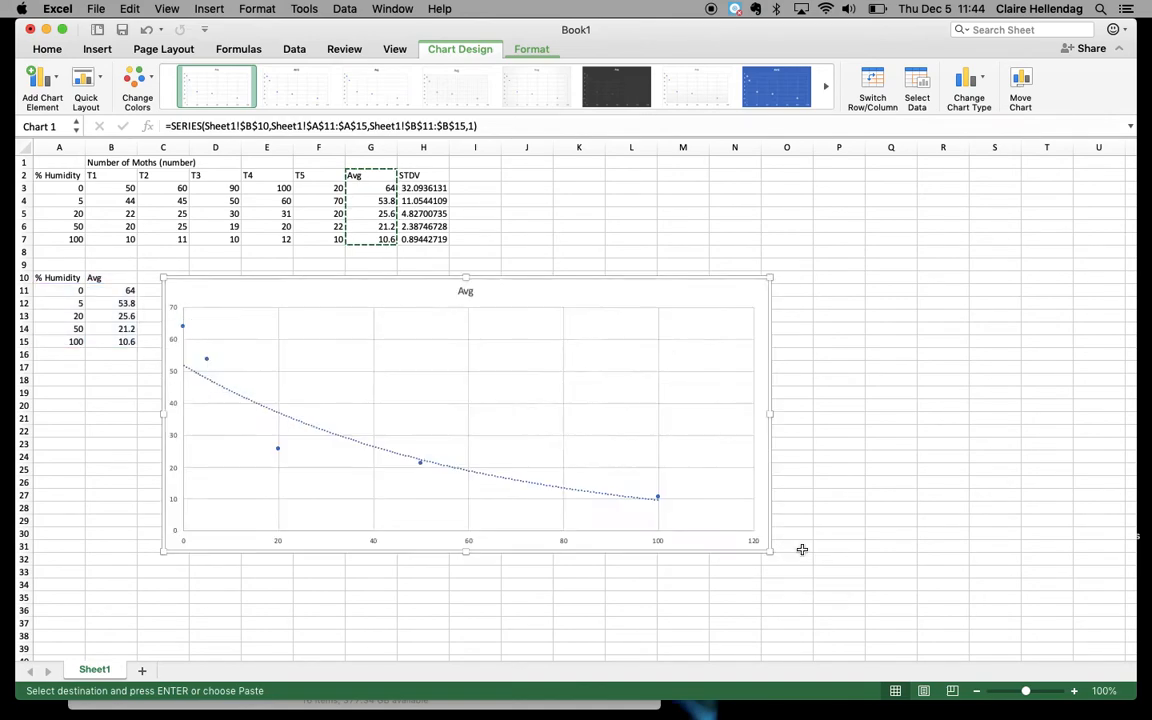
- Look through the formatting options of the Avg data series, including its line and marker settings
click(420, 466)
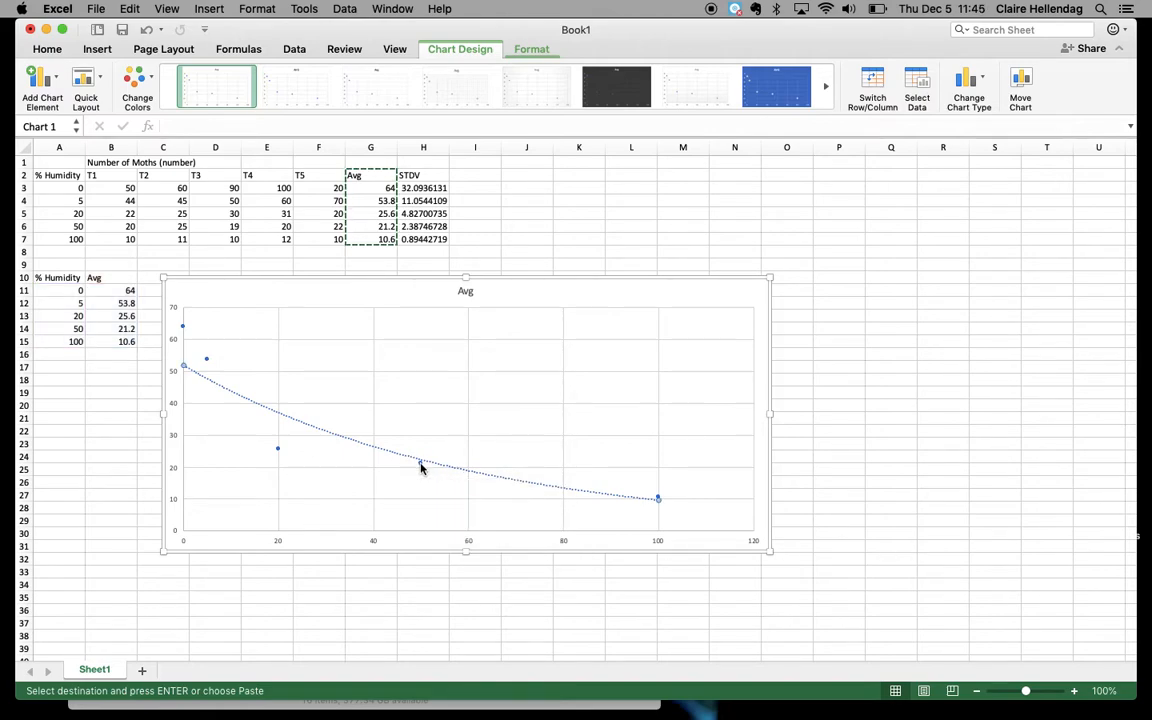
double_click(420, 466)
click(420, 463)
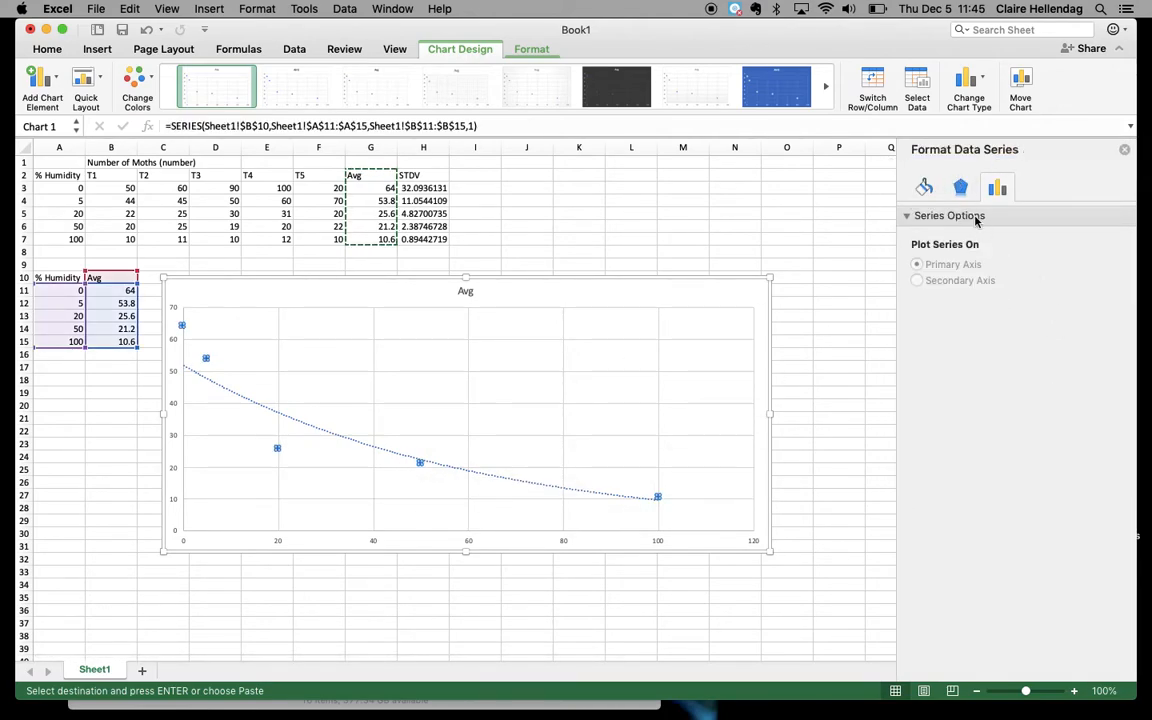
click(950, 198)
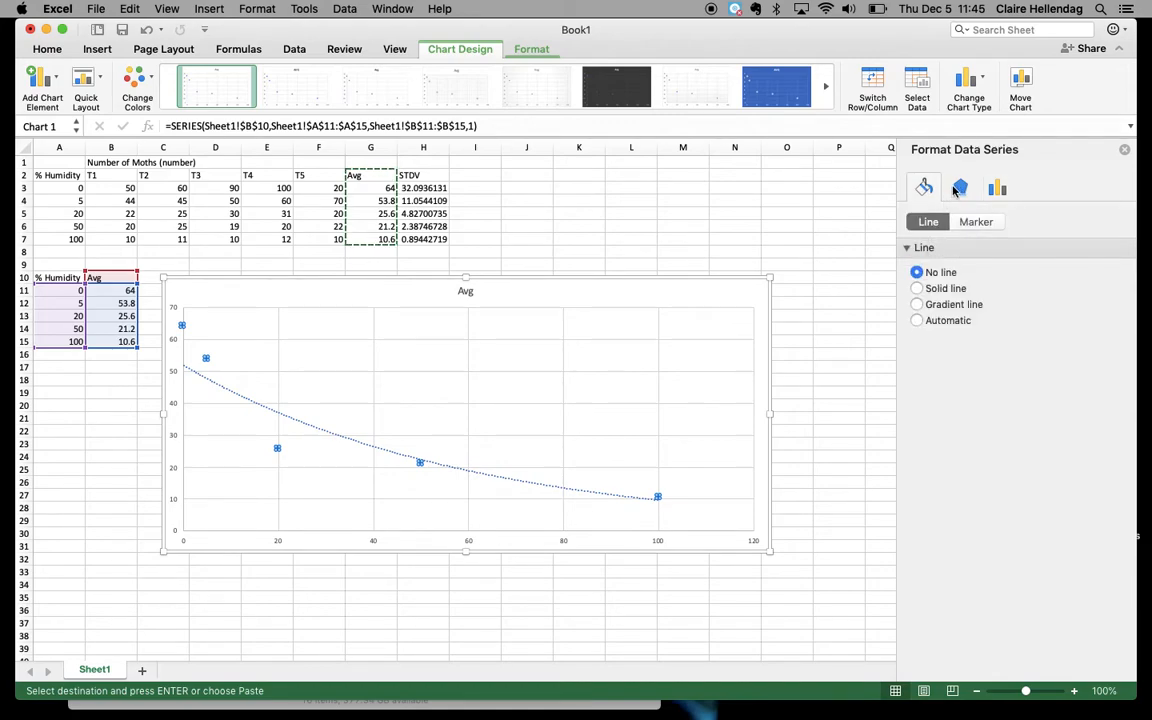
click(612, 403)
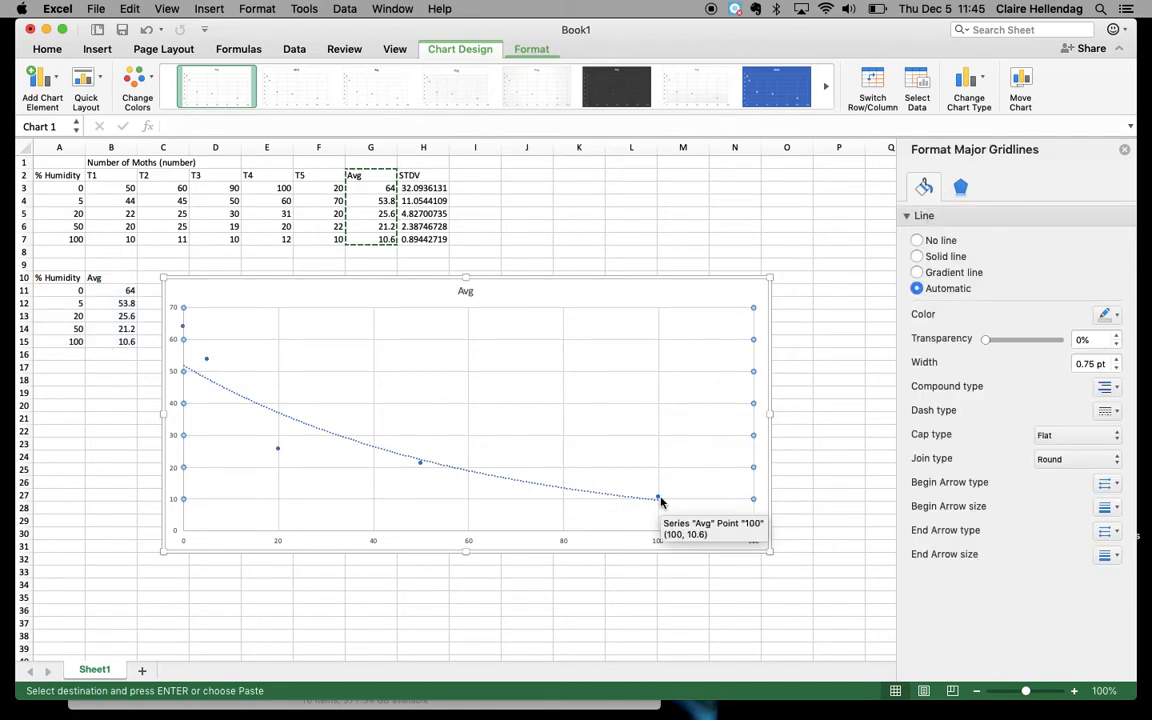
click(660, 506)
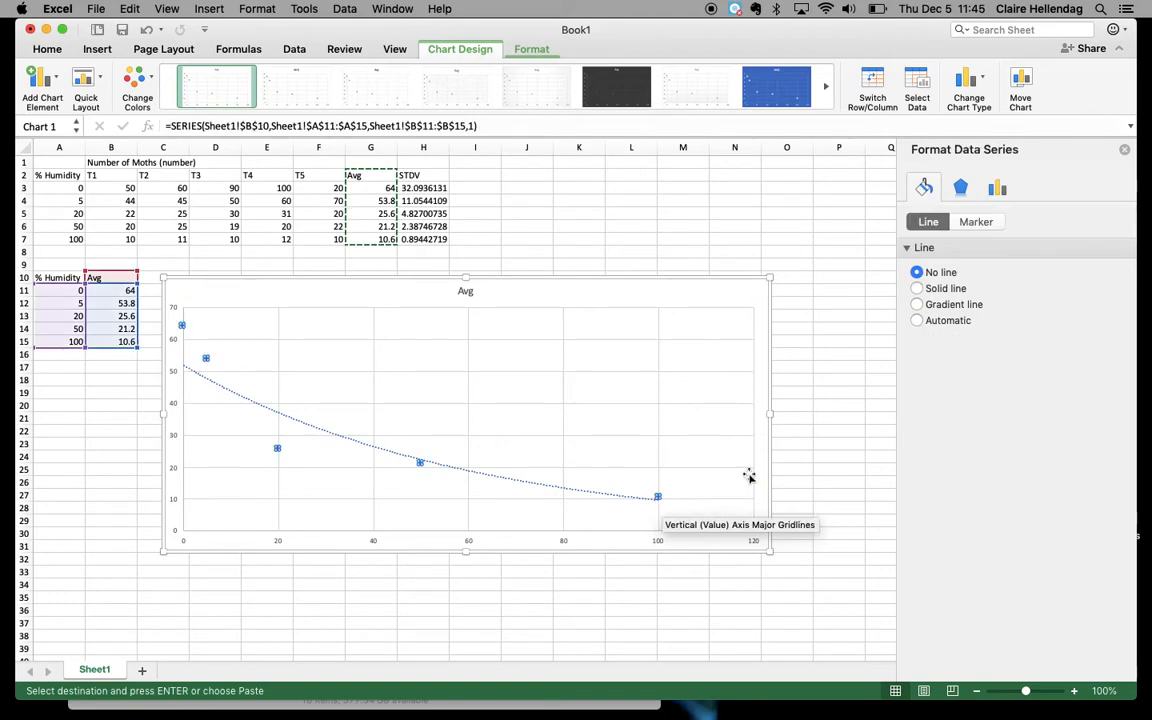
click(976, 221)
scroll(1030, 563, down, 1)
scroll(1030, 563, up, 1)
click(818, 430)
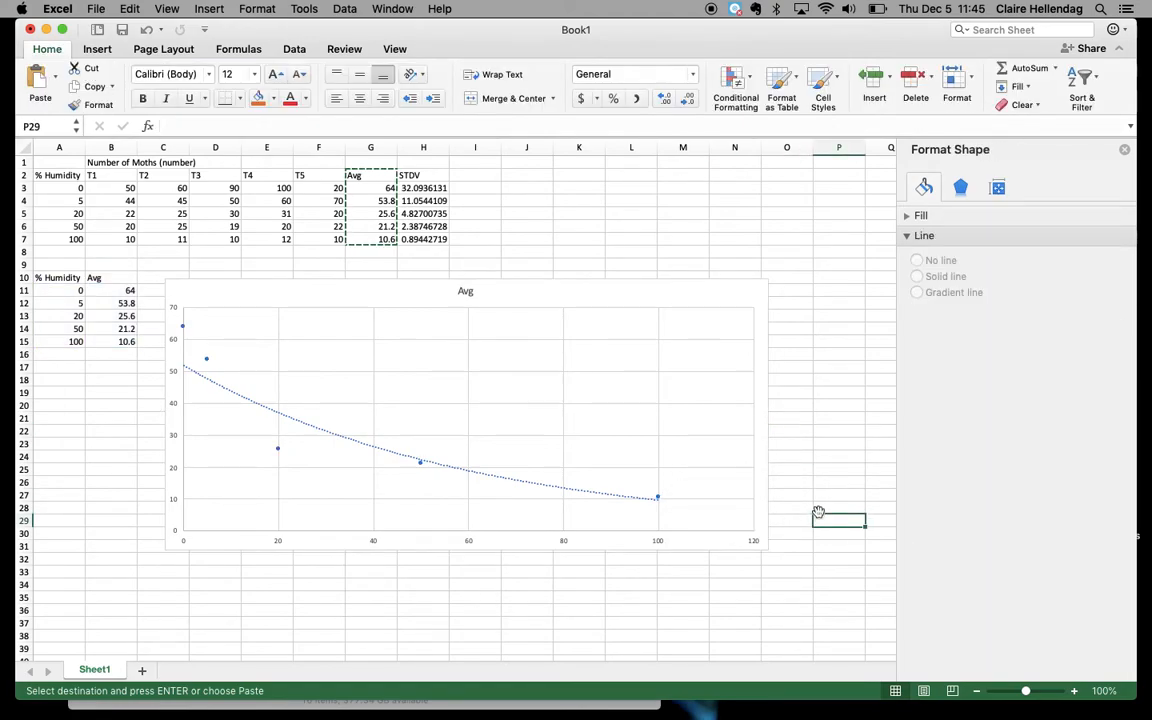
- Add error bars to the Avg data series and open their detailed formatting options
click(657, 498)
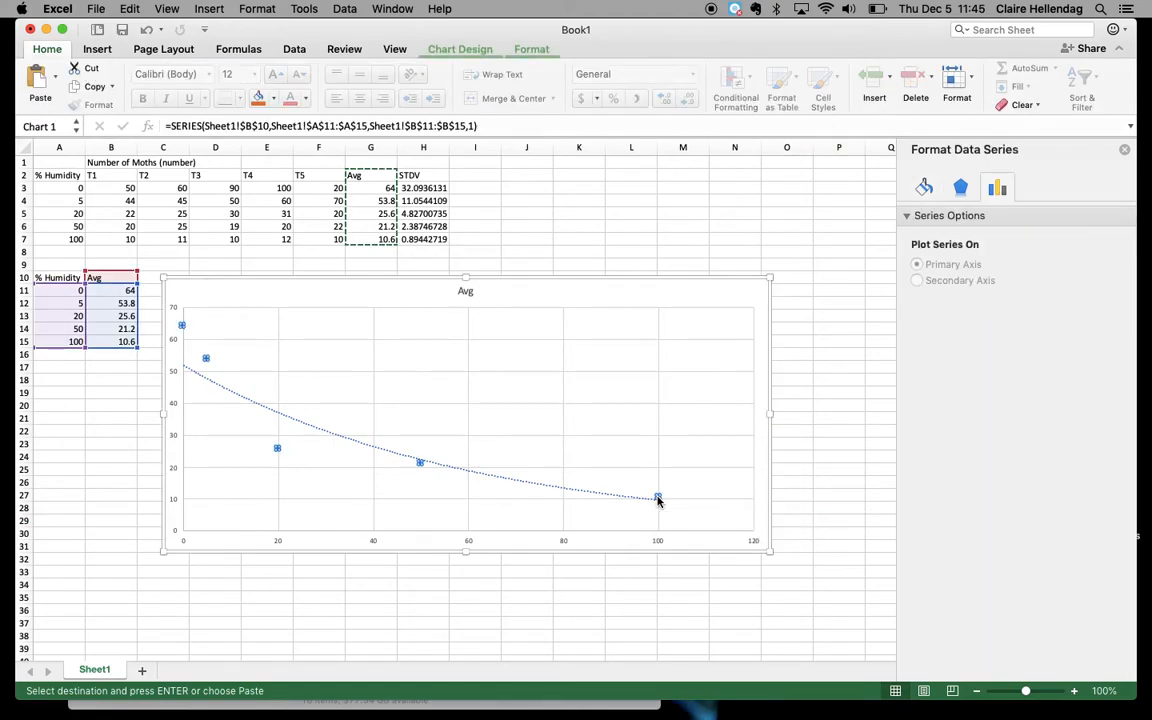
click(97, 50)
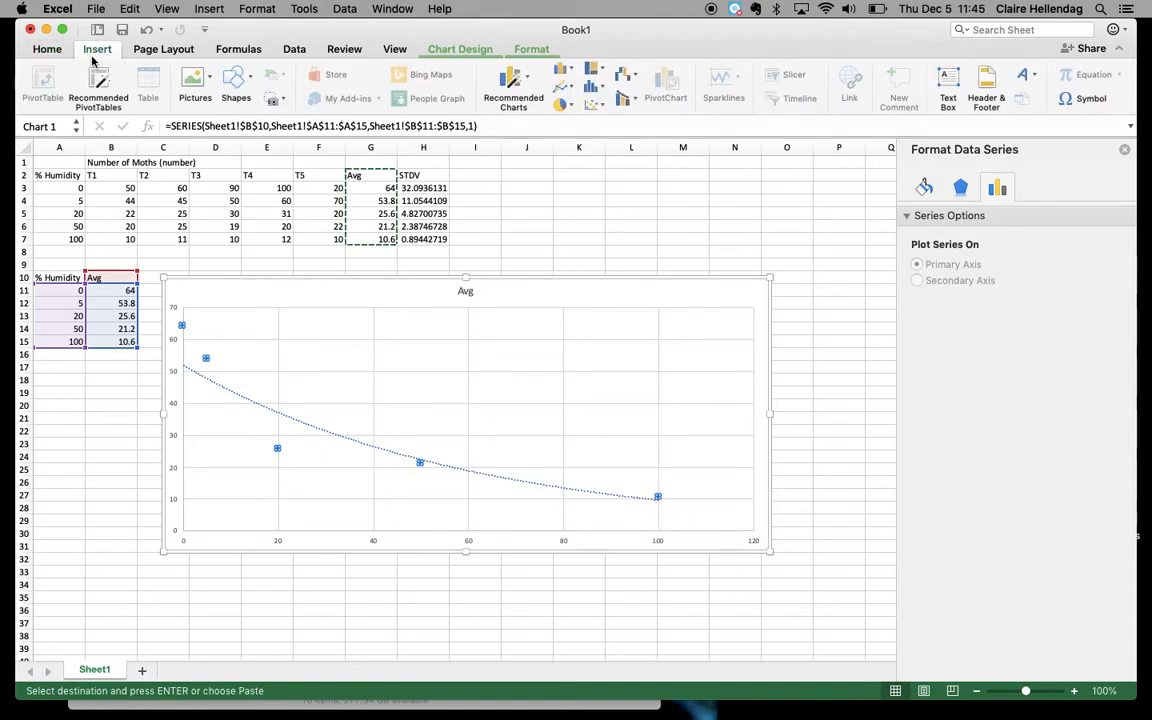
click(477, 50)
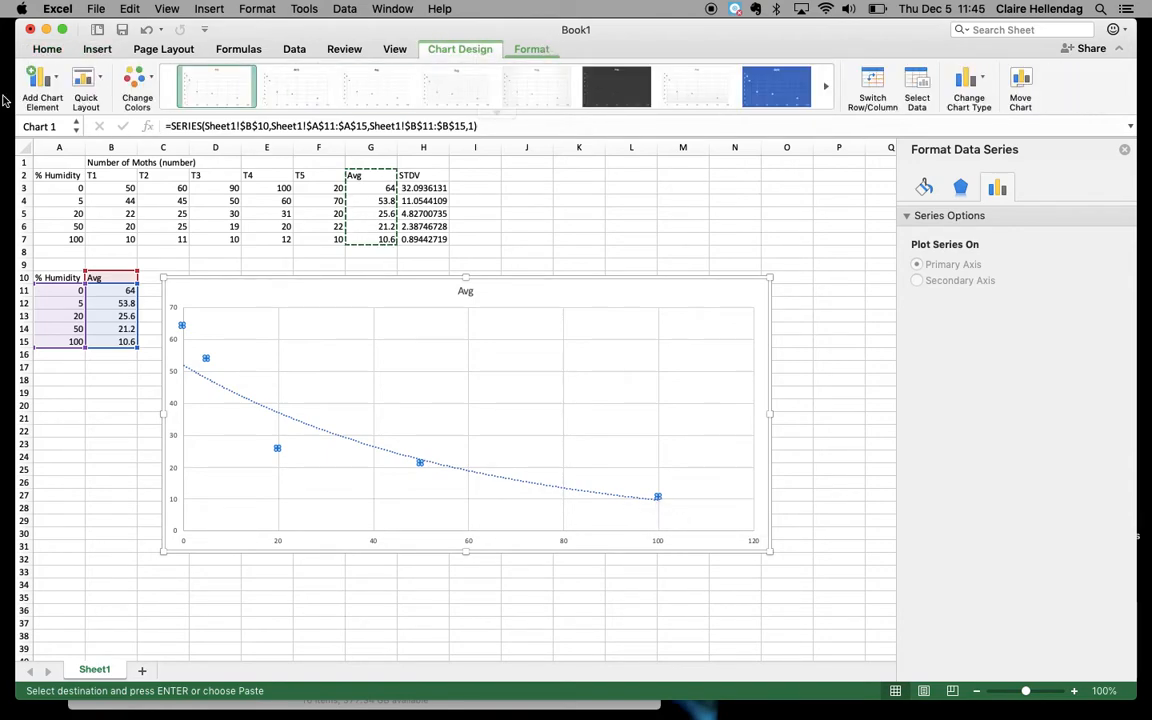
click(58, 84)
mouse_move(81, 206)
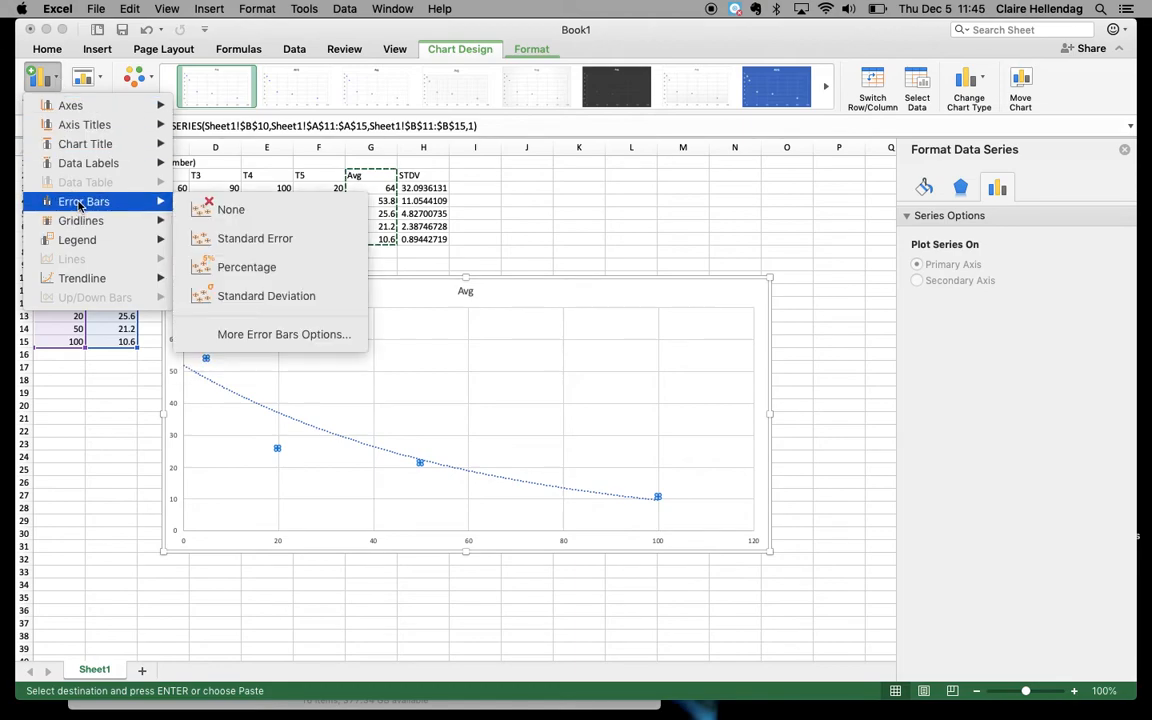
click(255, 336)
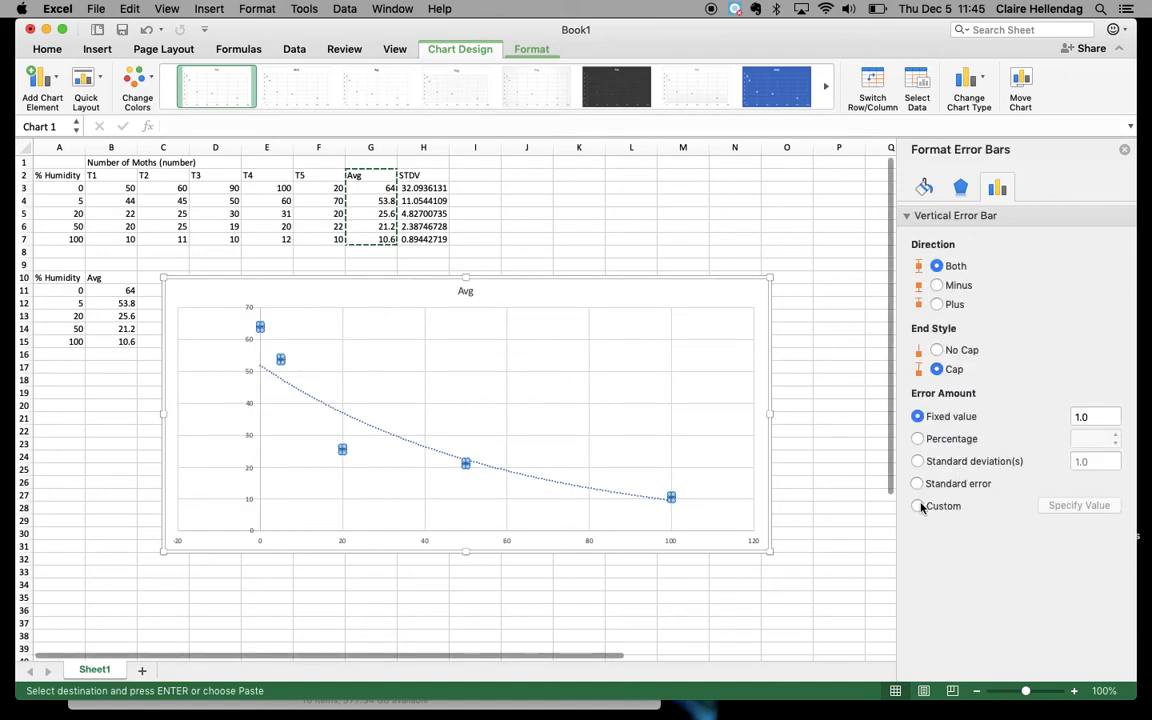
- Set custom vertical error bars on the Avg series, using Sheet1 cells H3:H7 for both the positive and negative error values
click(918, 506)
click(1100, 505)
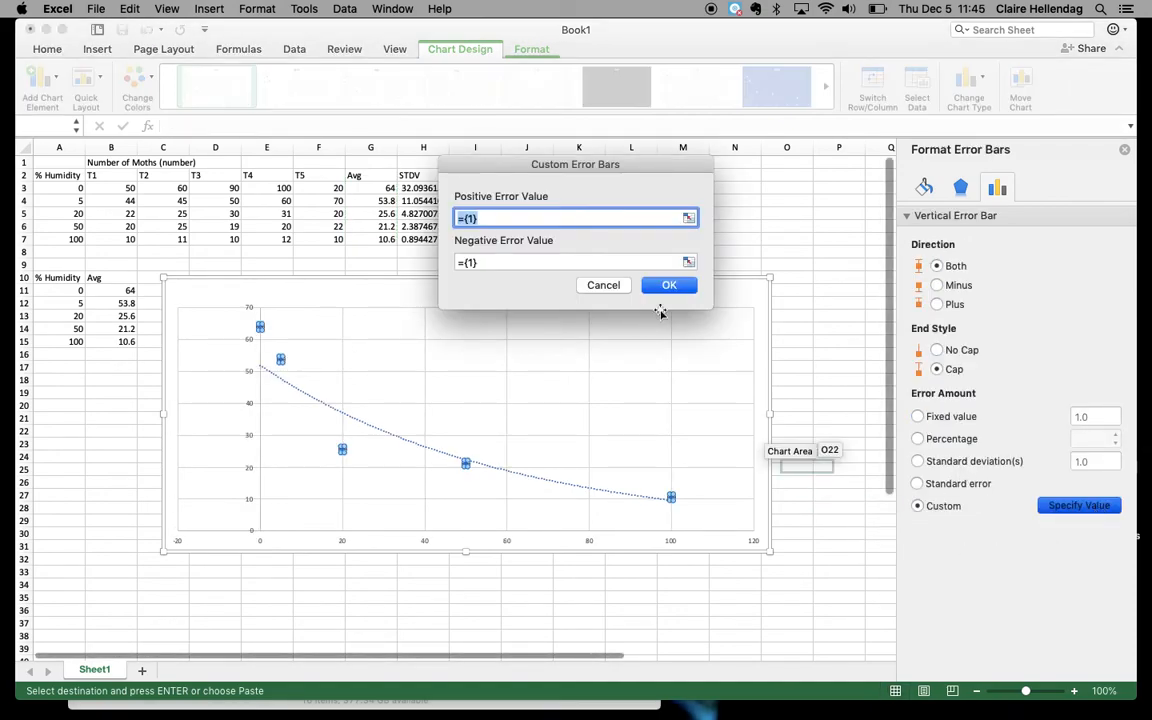
drag(551, 167, 731, 187)
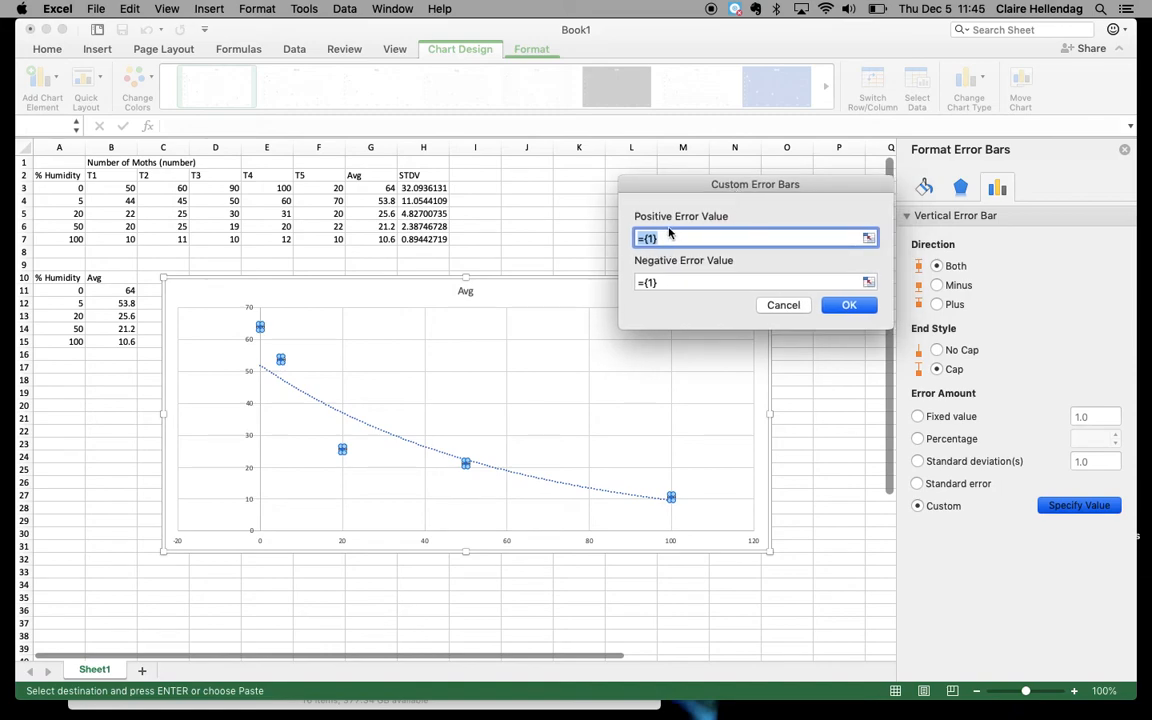
click(876, 240)
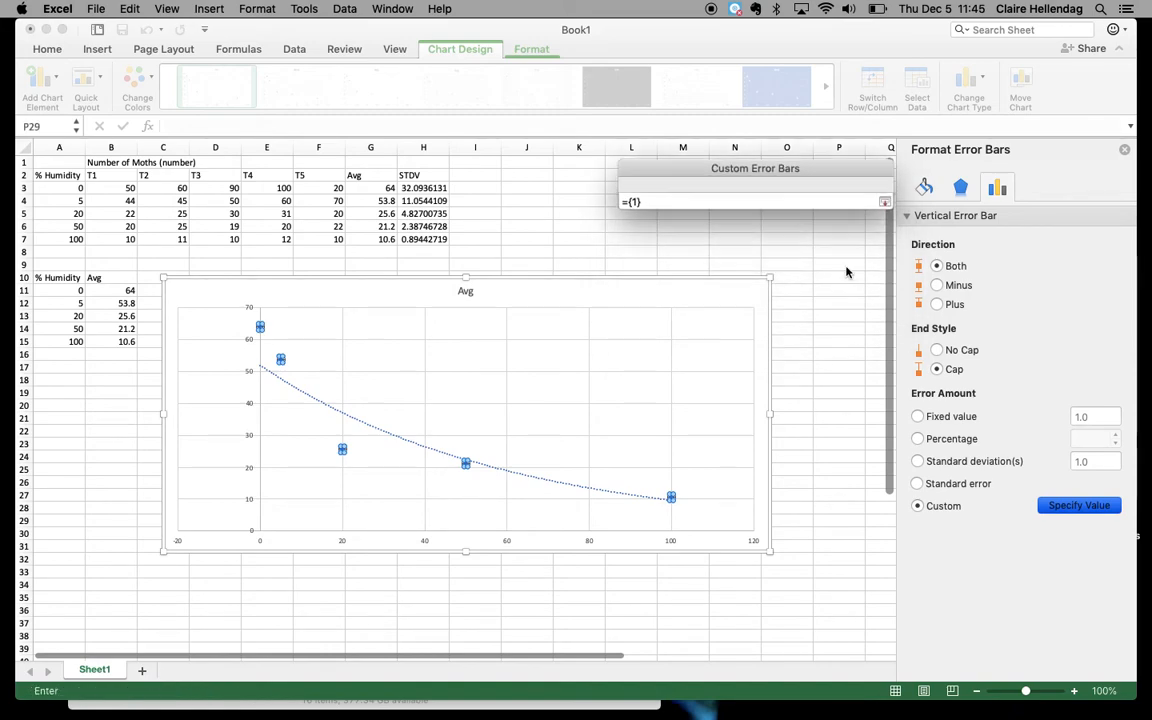
drag(428, 188, 436, 245)
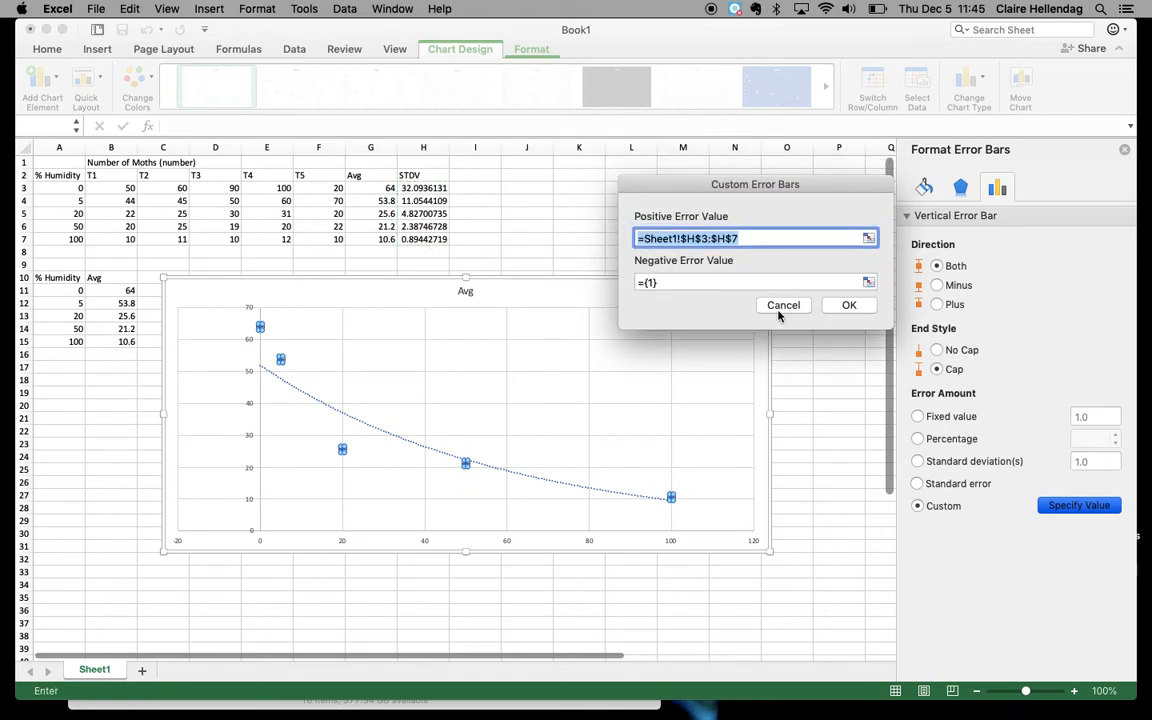
click(868, 283)
drag(426, 190, 430, 244)
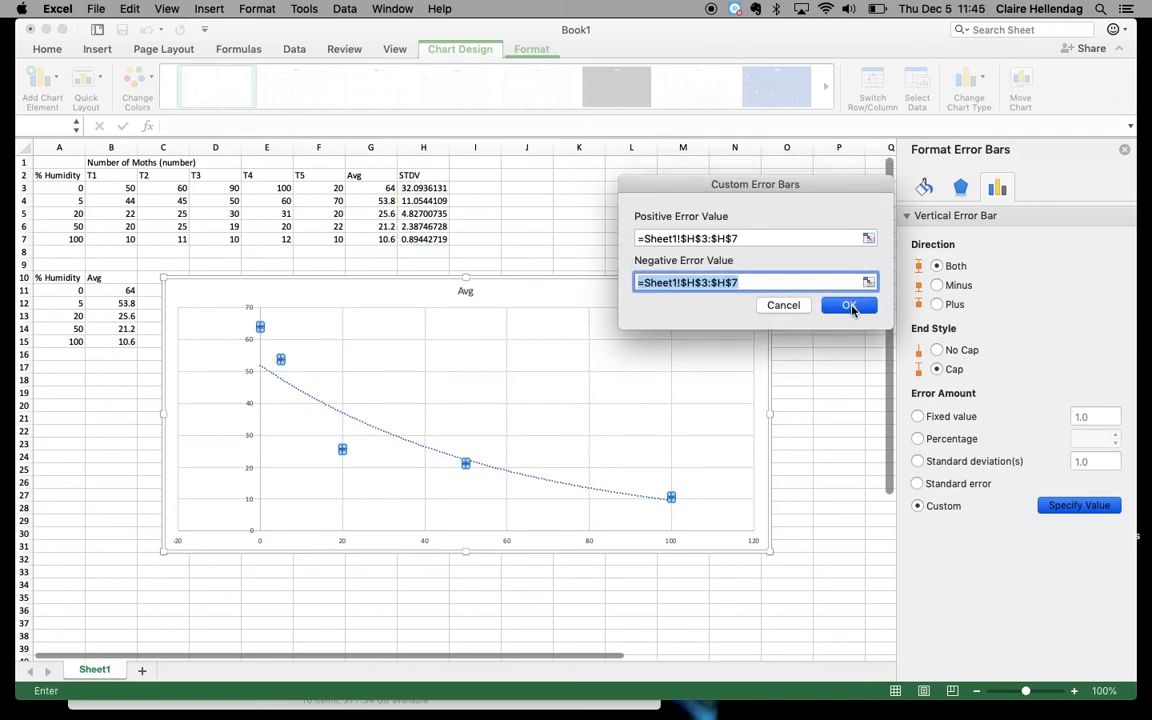
click(849, 306)
click(808, 460)
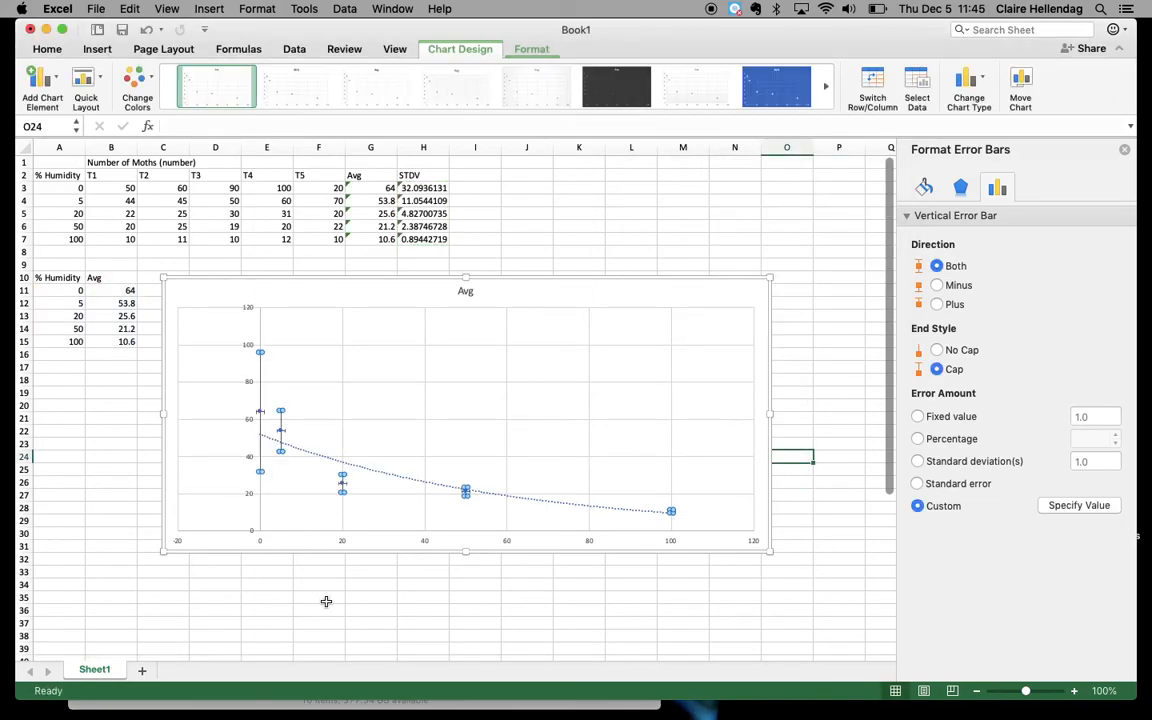
click(368, 597)
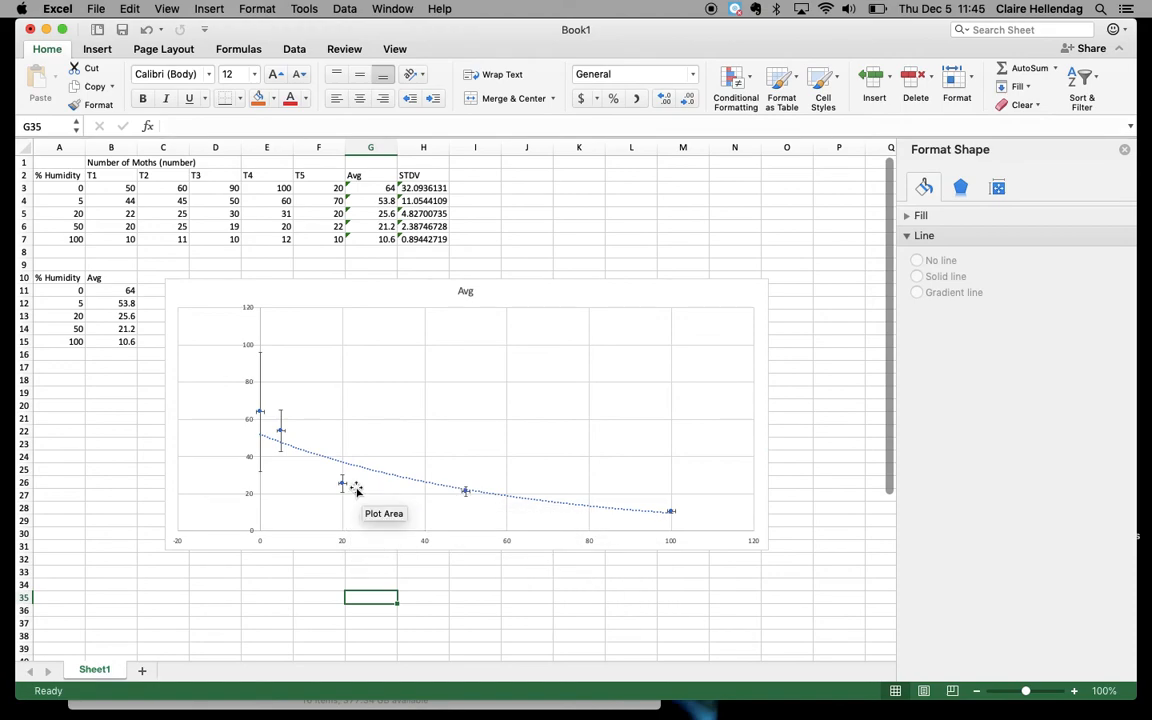
- Delete the horizontal error bars from the scatter chart and enlarge the chart to about column O, row 37
click(345, 483)
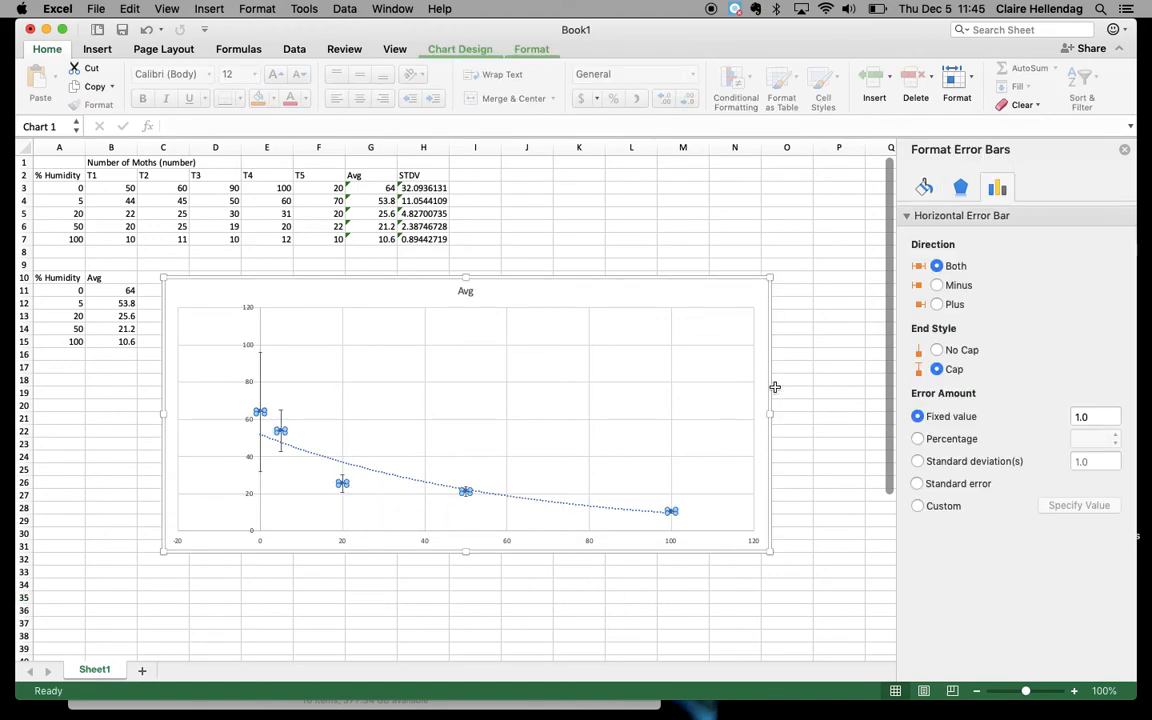
key(Delete)
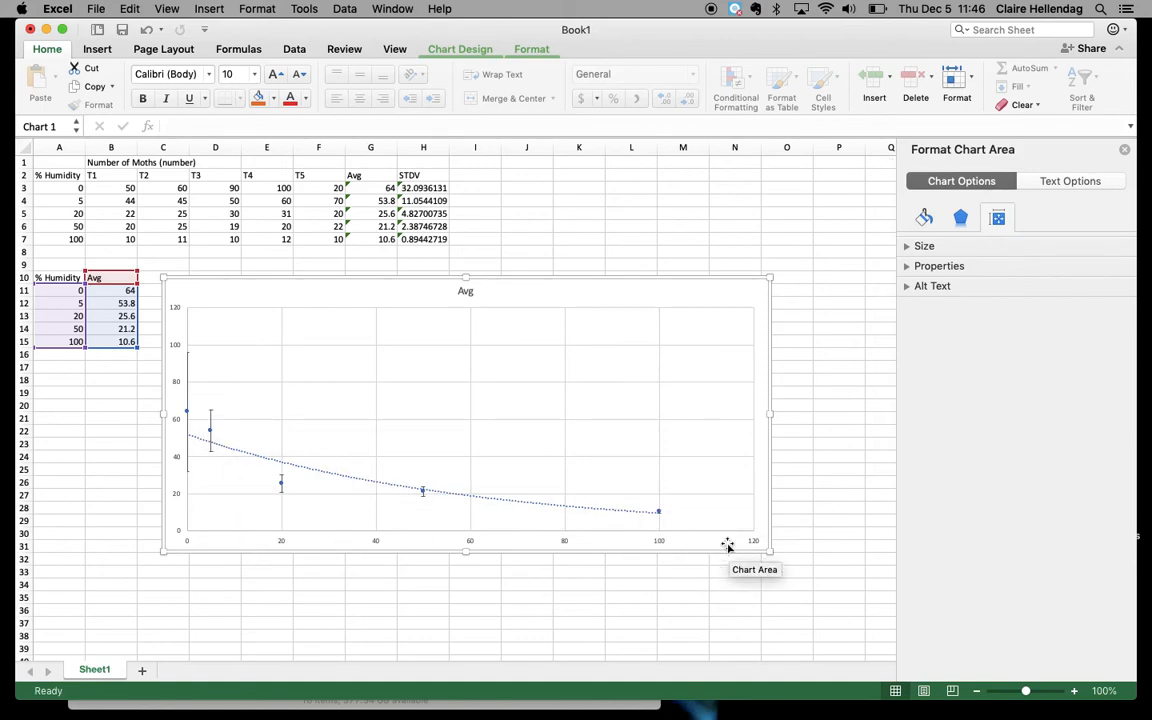
drag(770, 552, 803, 623)
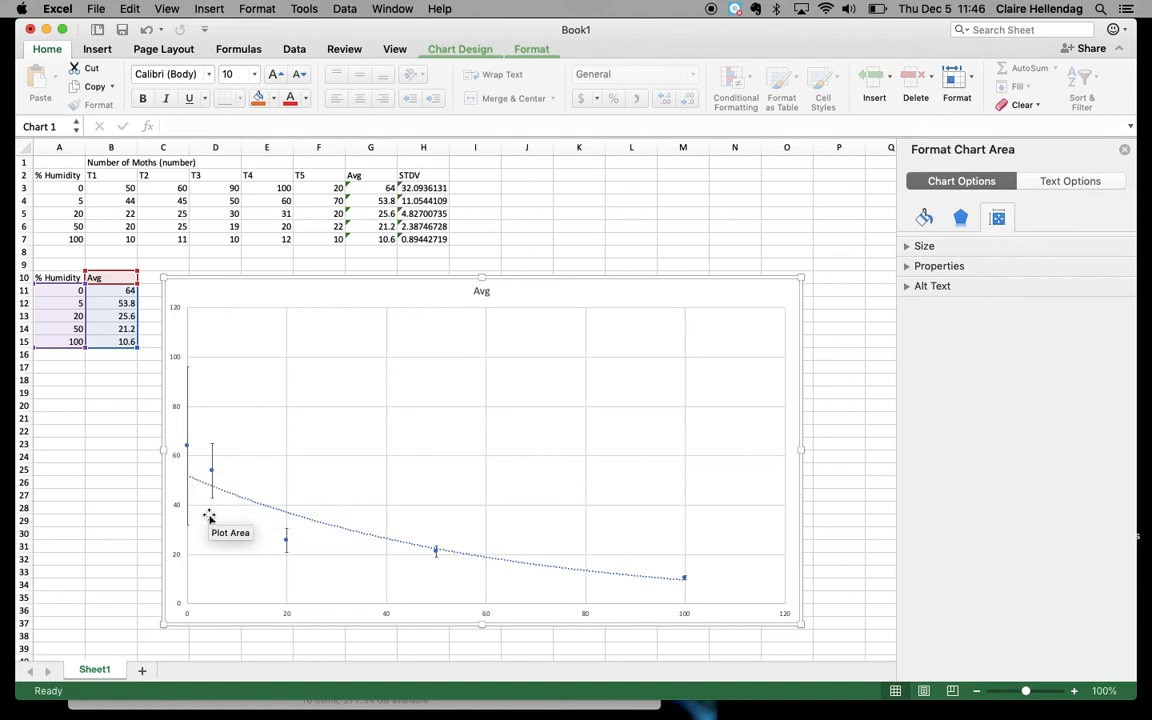
click(585, 251)
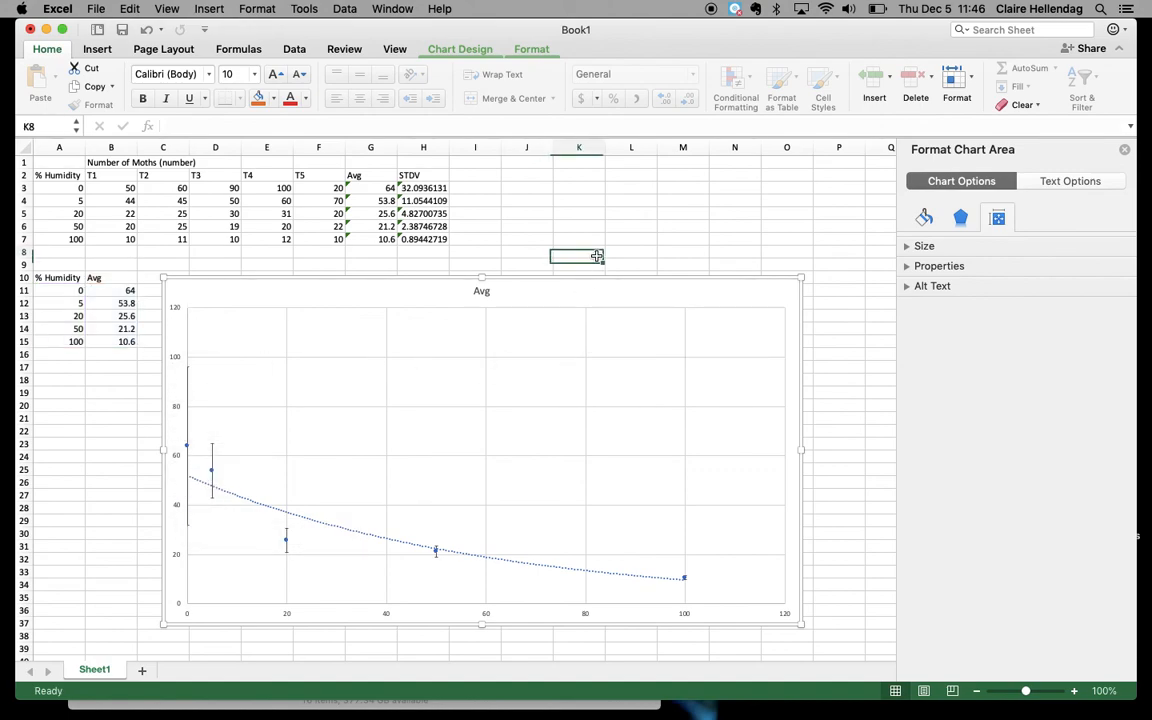